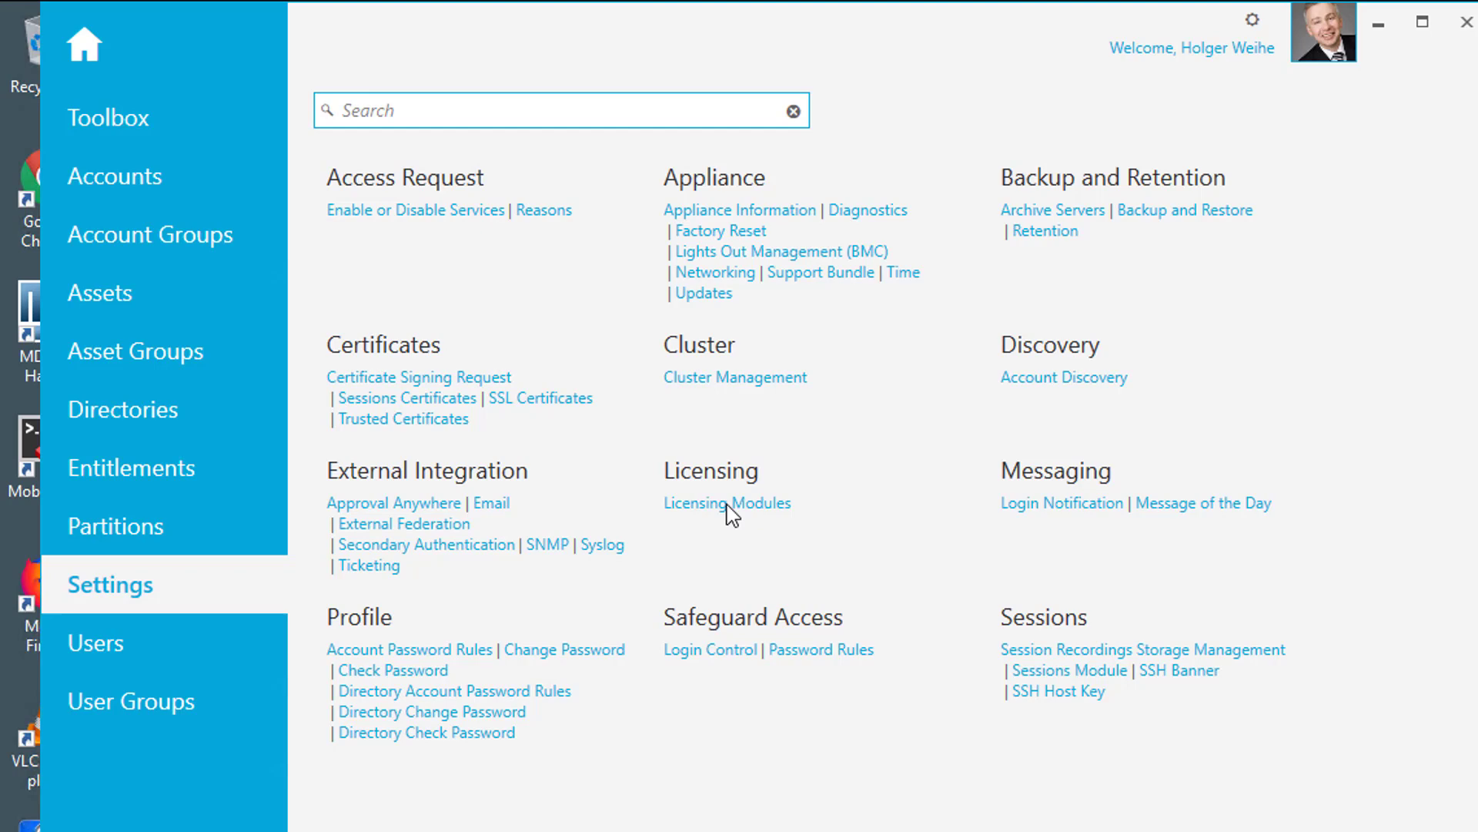
Open Licensing Modules to see both trial licences expiring April 06, 2018
left_click(726, 503)
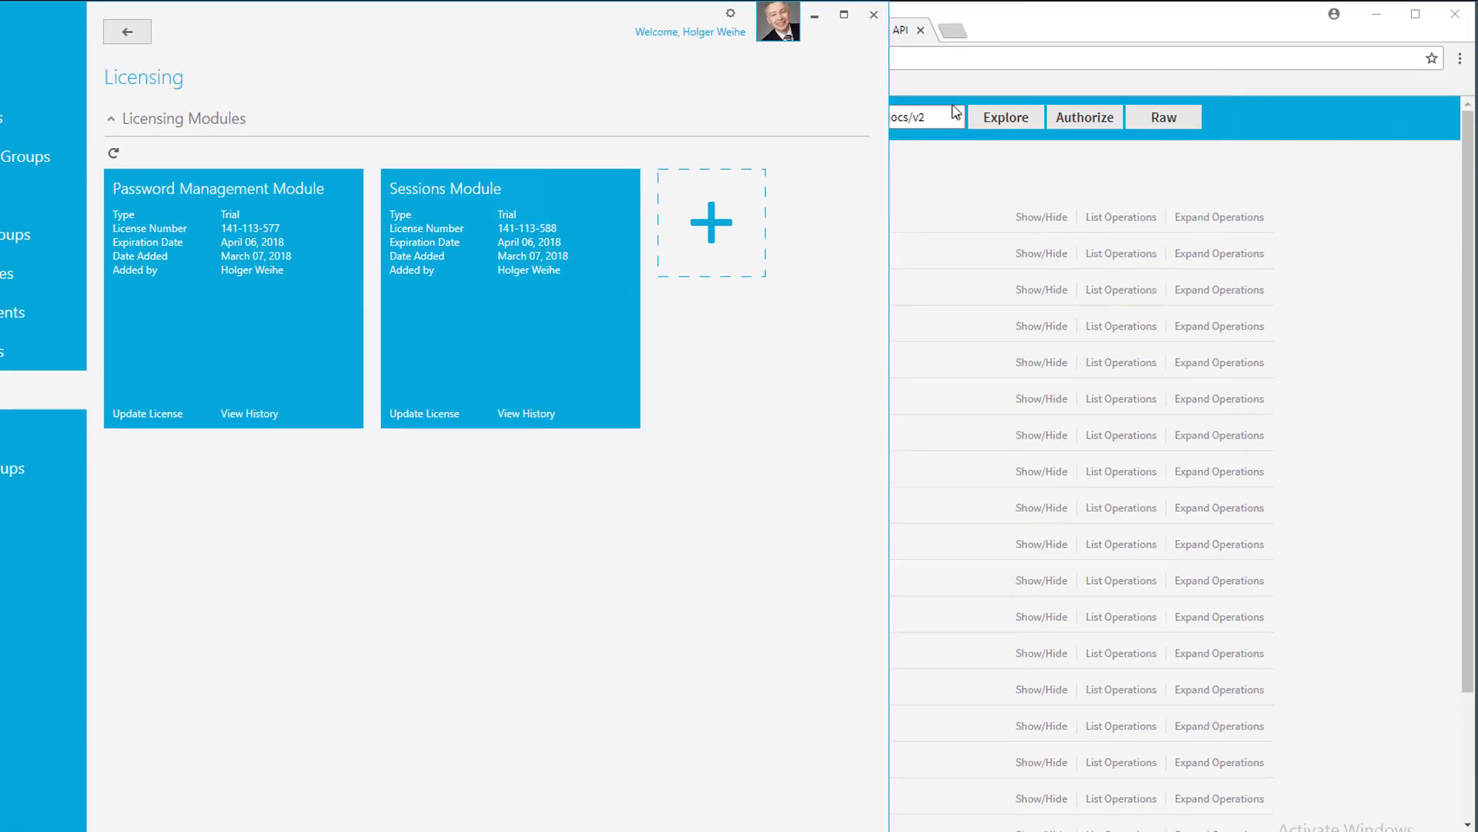
In Chrome, authorize the Appliance API page by signing in with the user's username and password
left_click(1025, 23)
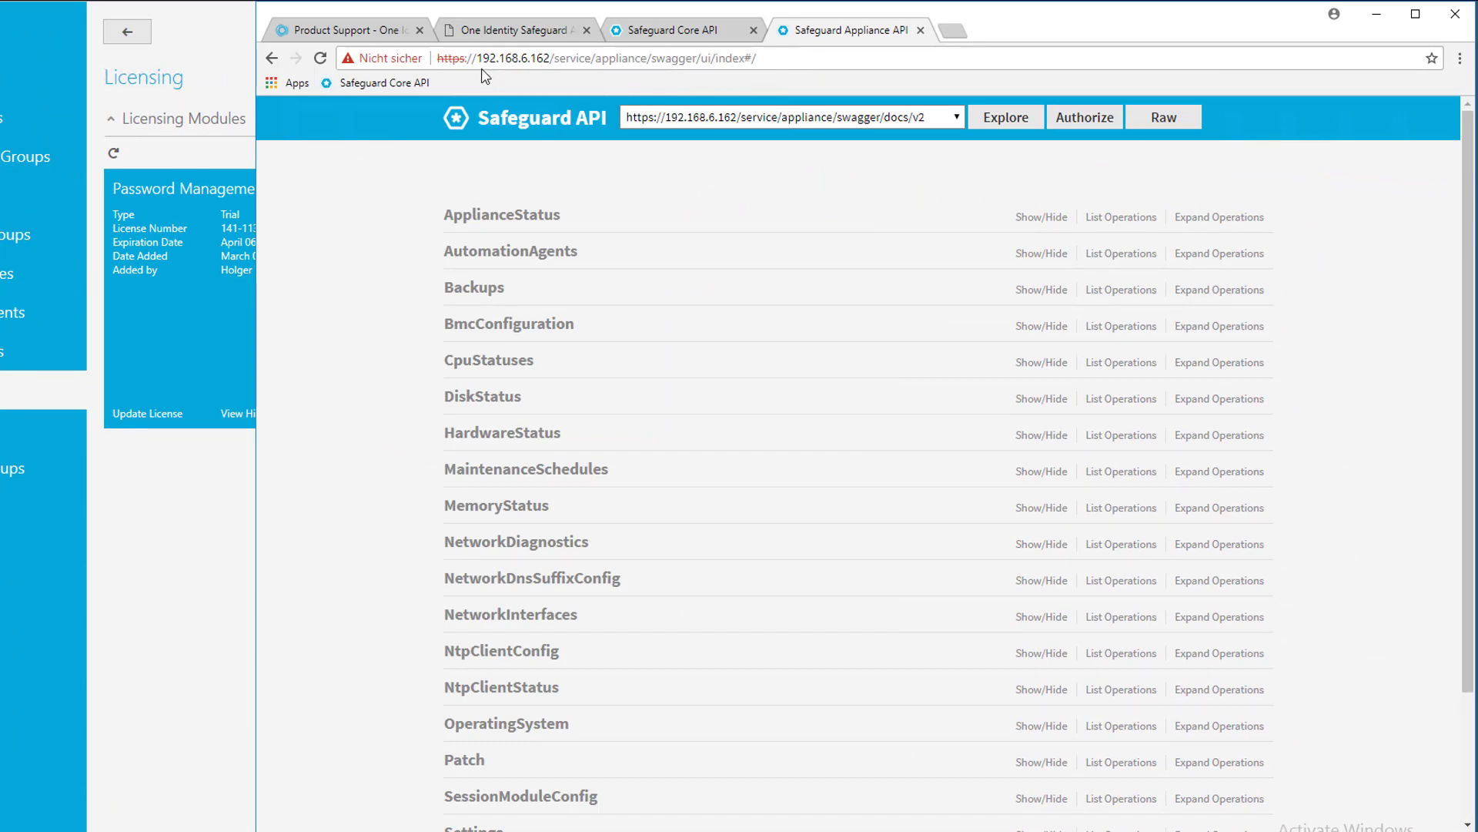
left_click_drag(484, 59, 781, 83)
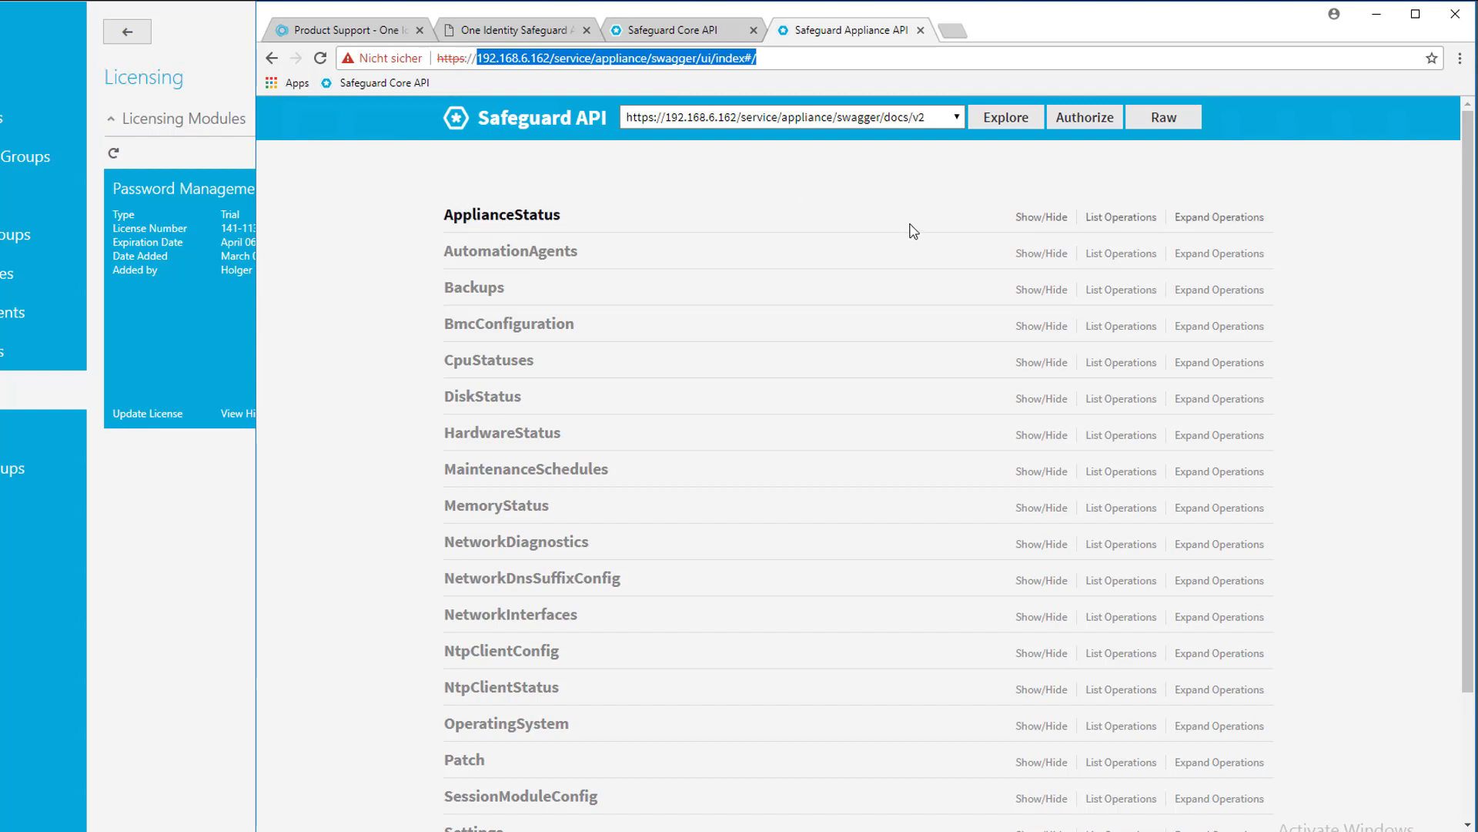
left_click(1099, 119)
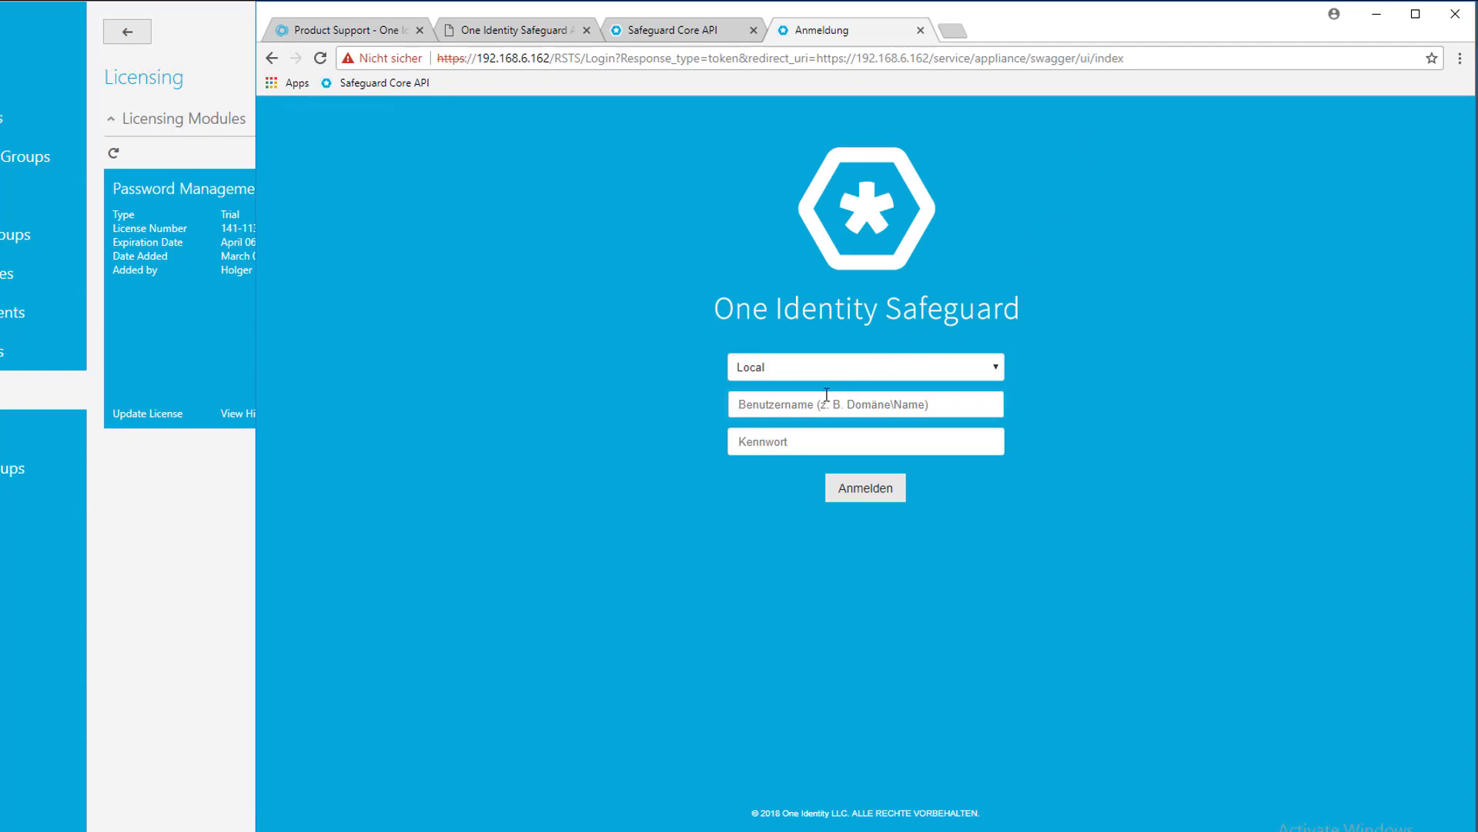
left_click(813, 443)
type("******")
left_click(865, 487)
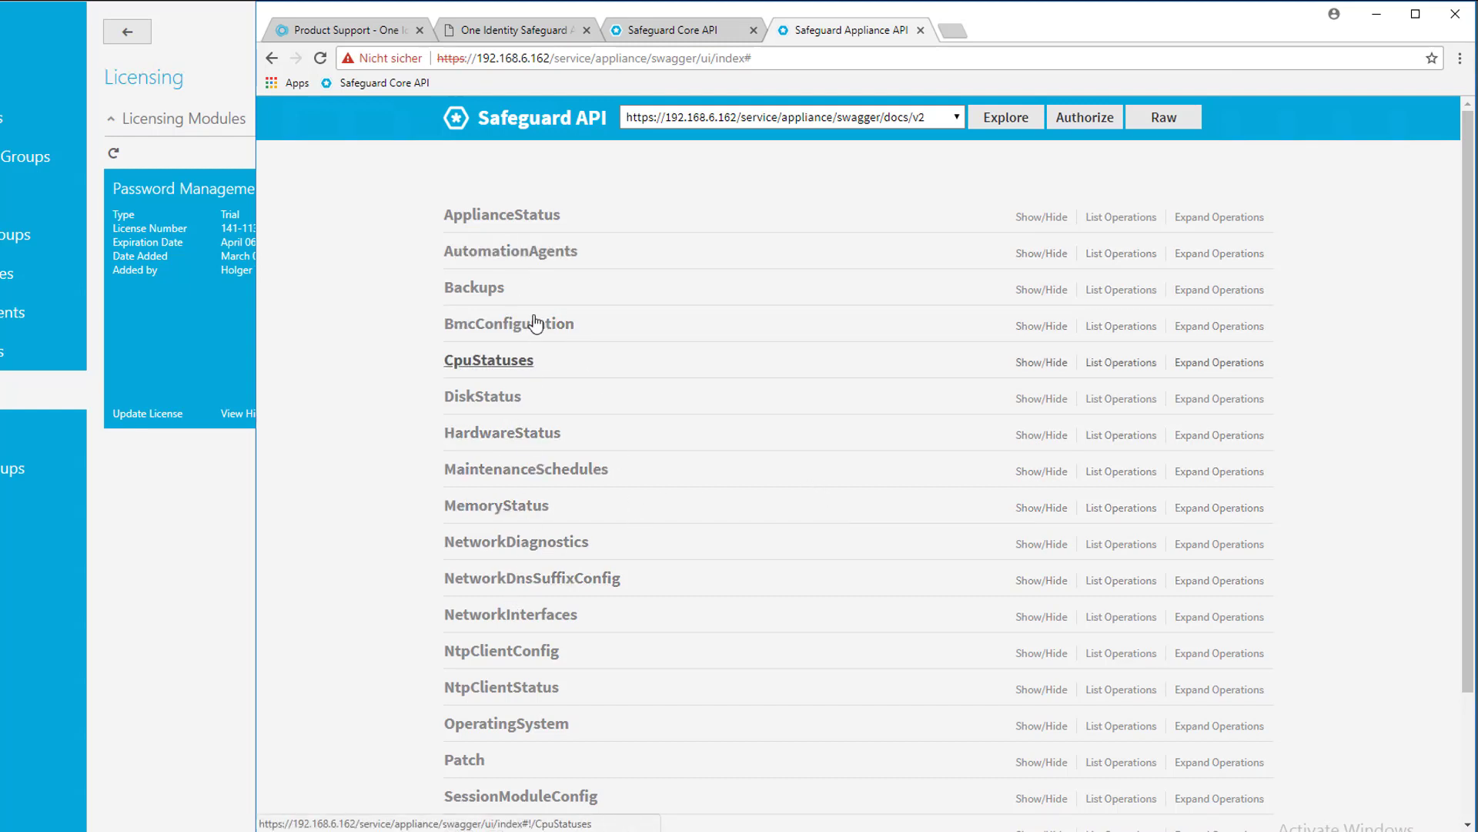
Expand the ApplianceStatus group and show the GET /v2/ApplianceStatus operation details
left_click(521, 219)
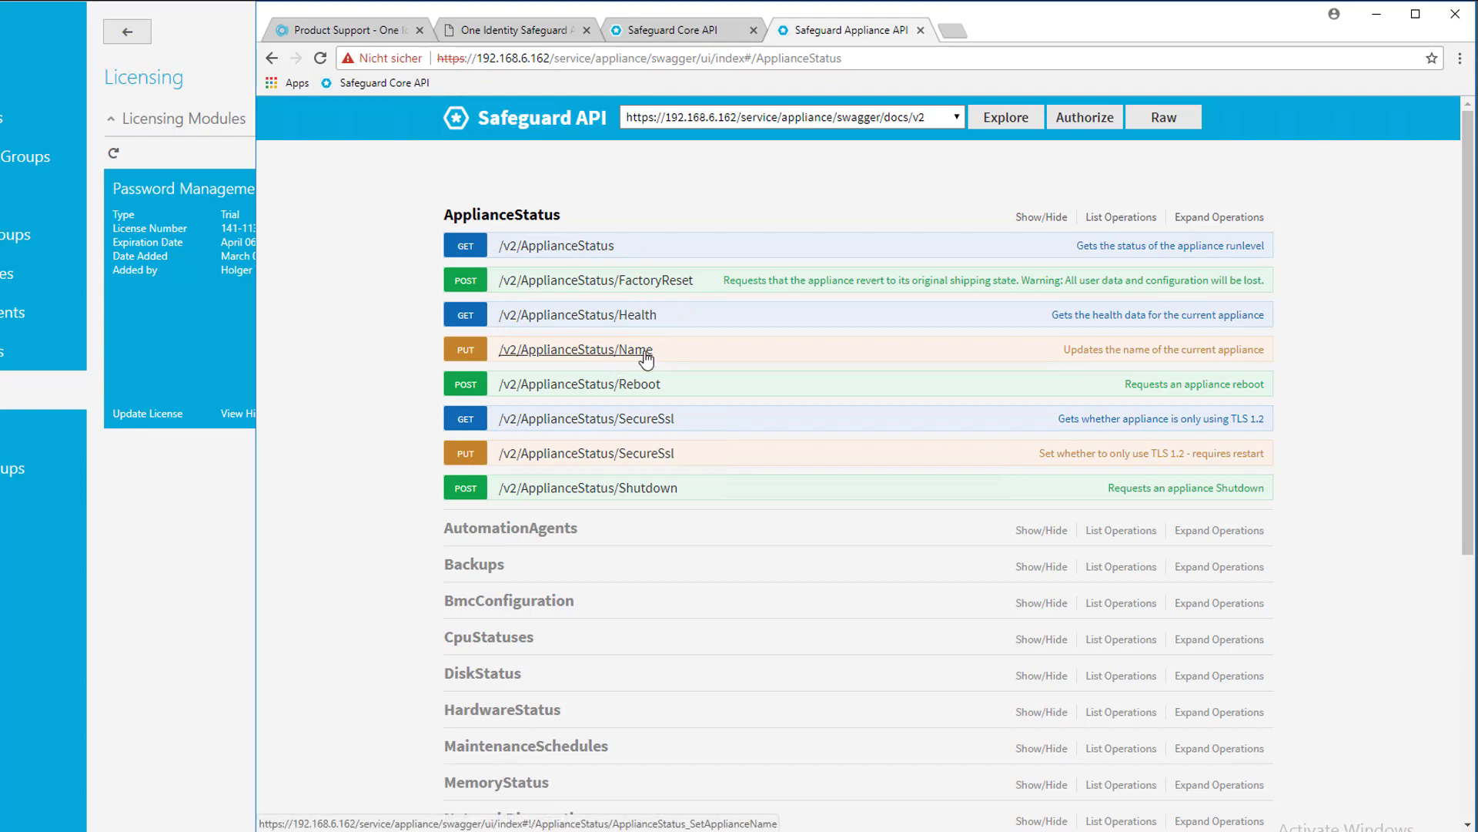
left_click(574, 247)
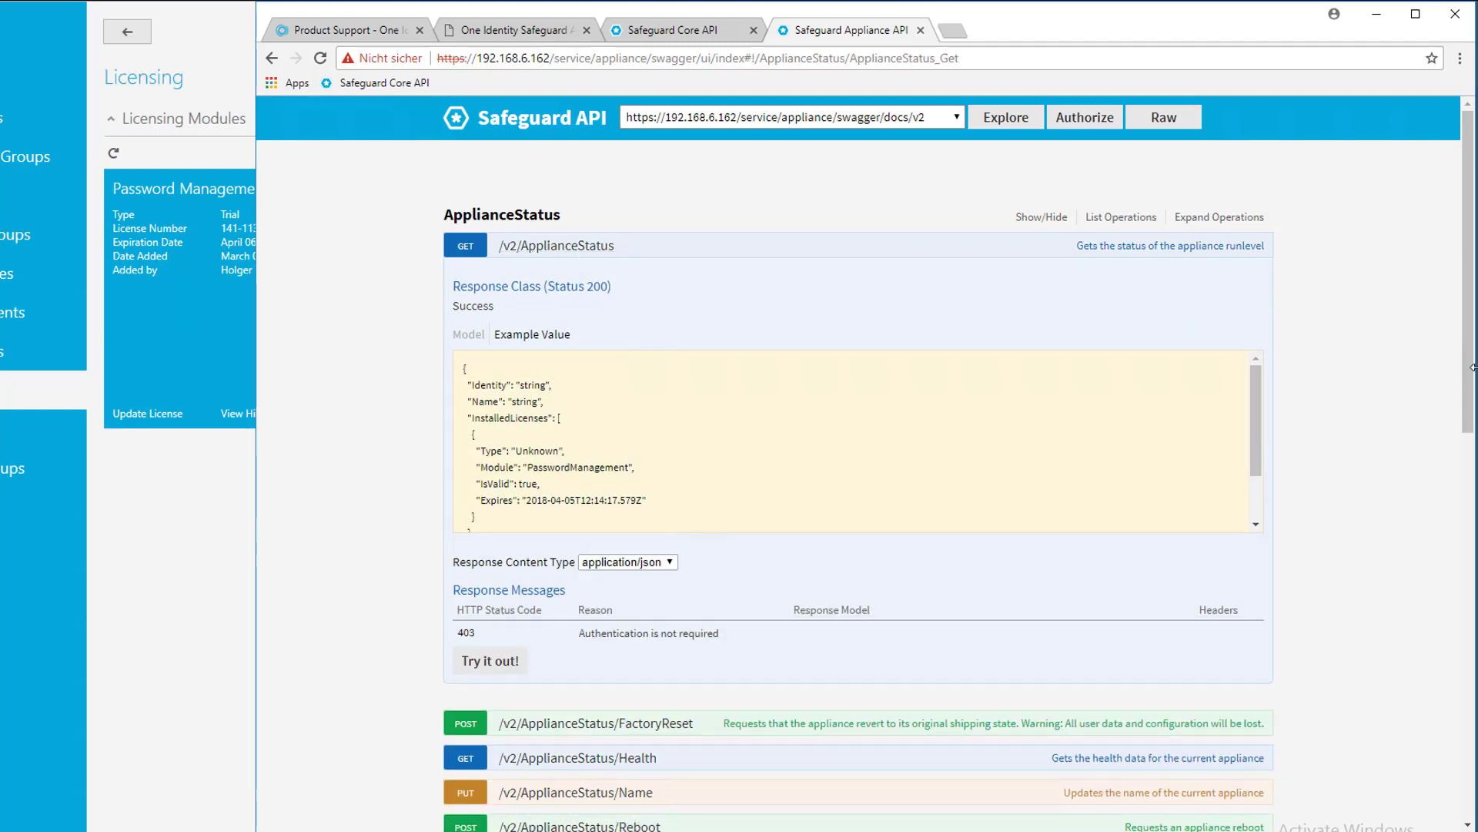
left_click_drag(1470, 371, 1455, 419)
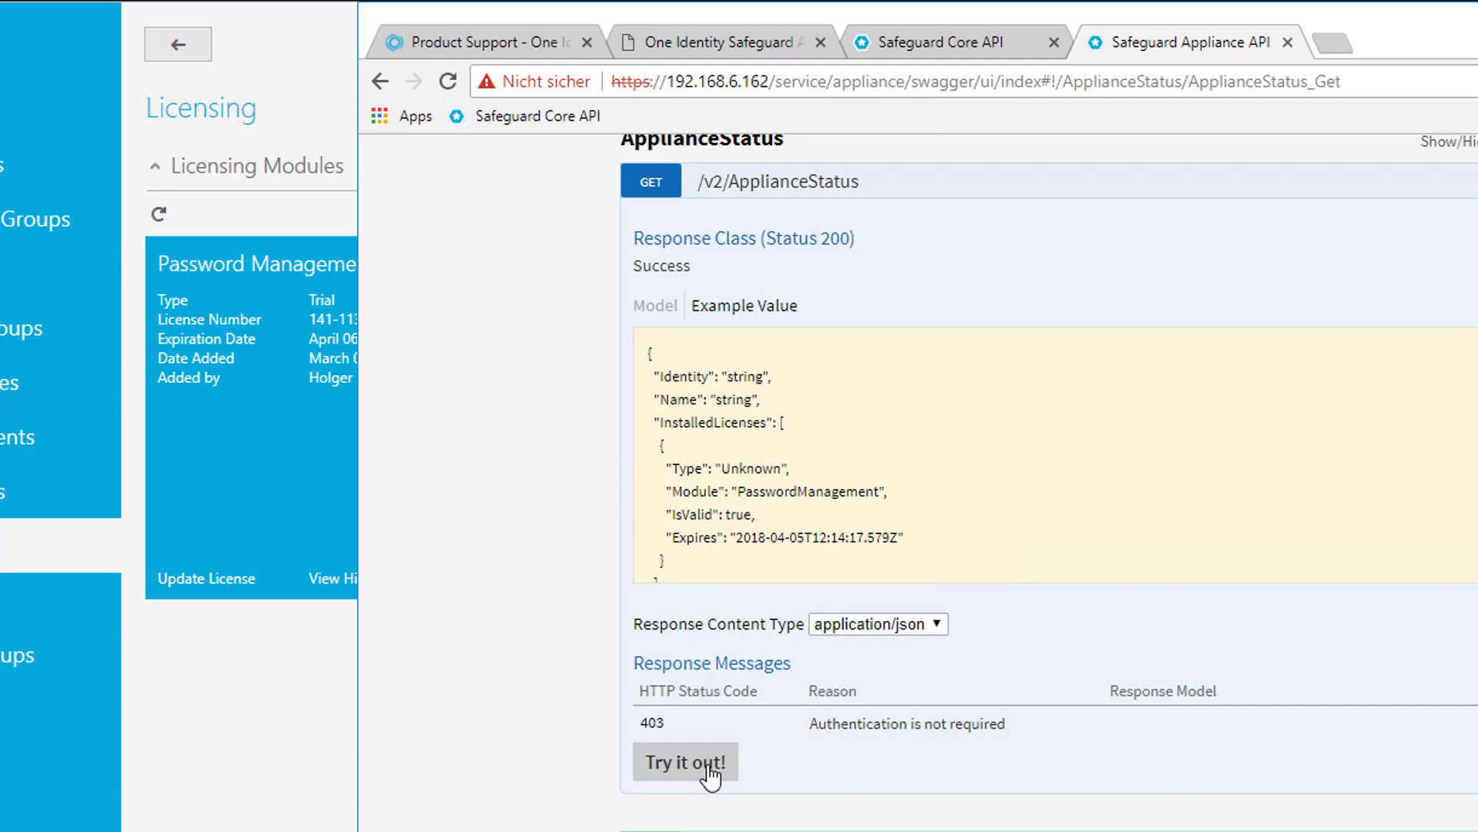
Run GET /v2/ApplianceStatus, returning BERSG2A322 at Level5, and widen the browser window
left_click(707, 763)
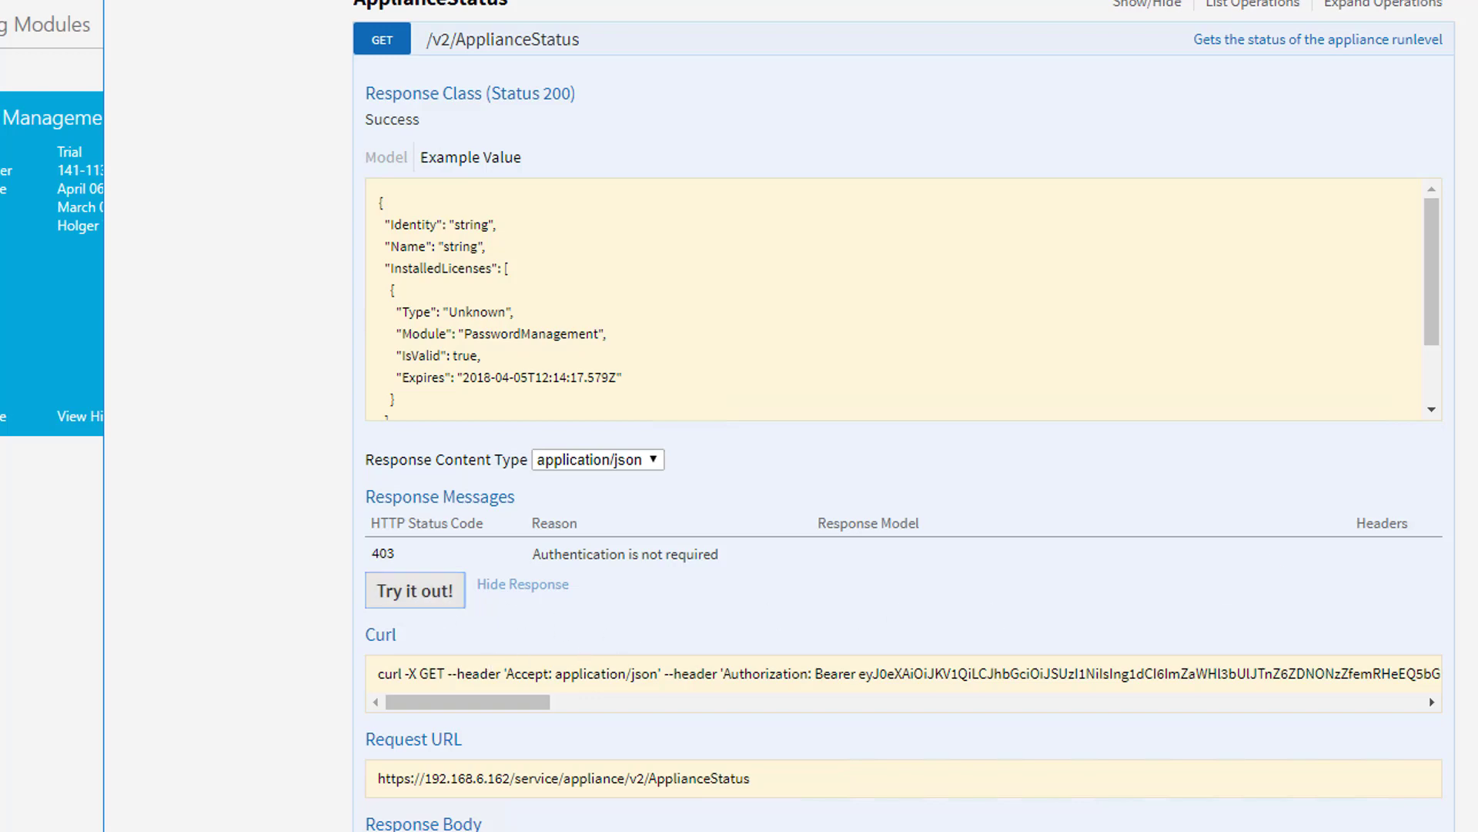
scroll(901, 416, "down", 8)
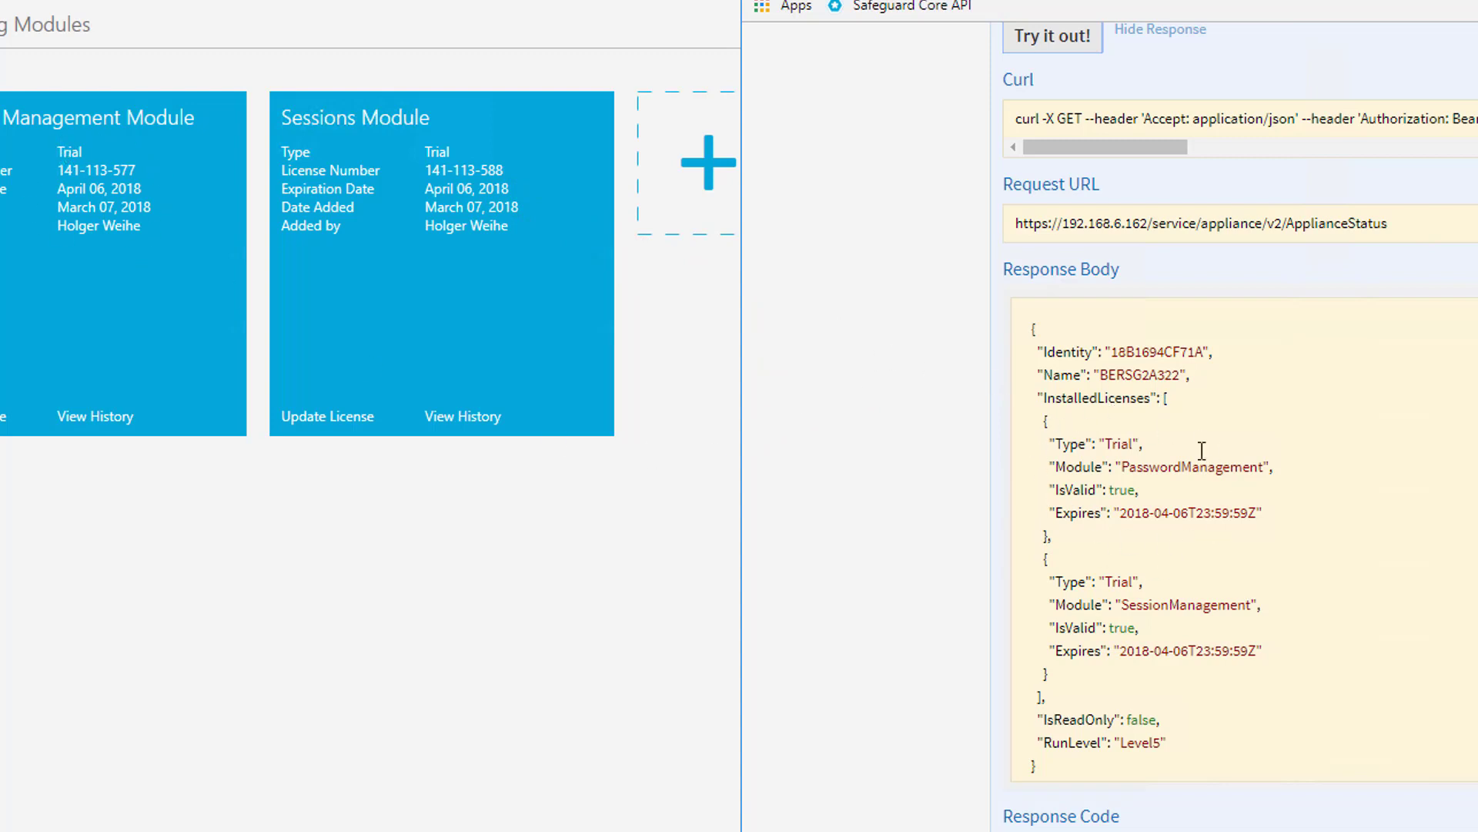
left_click_drag(741, 462, 248, 462)
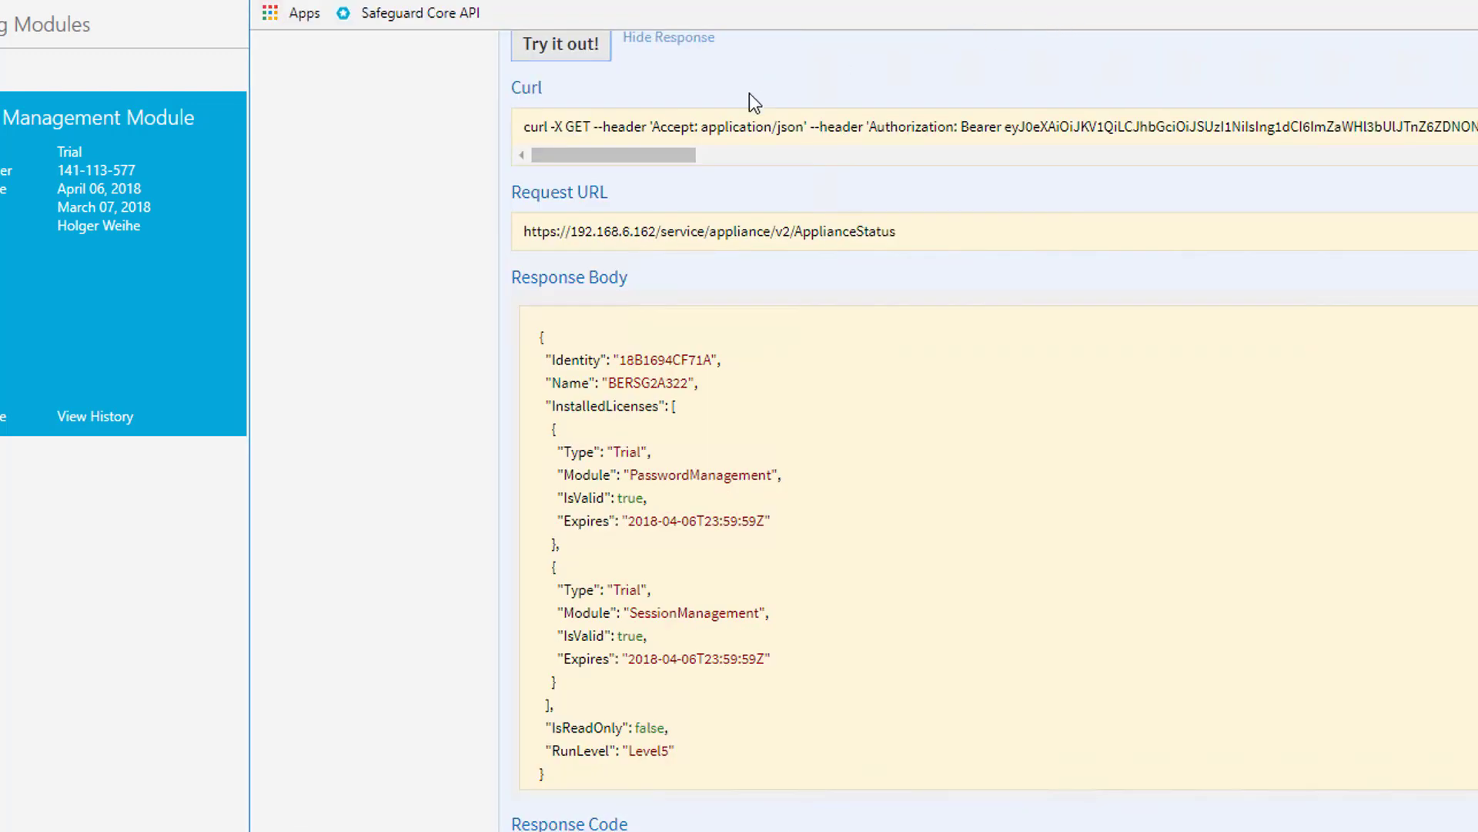
left_click_drag(247, 100, 154, 86)
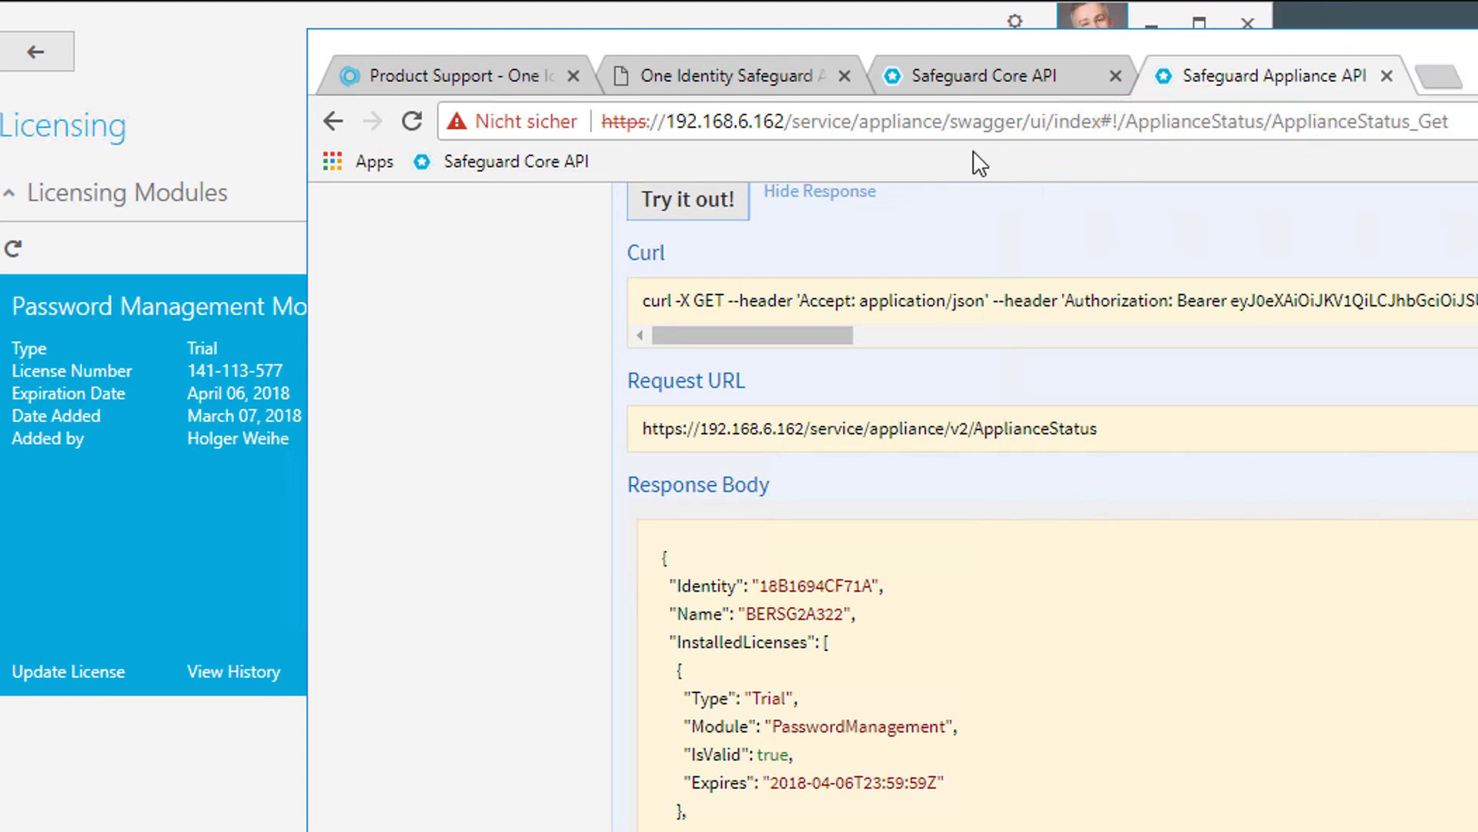
Switch to the Safeguard Core API page and authorize it with the user's credentials
left_click(992, 81)
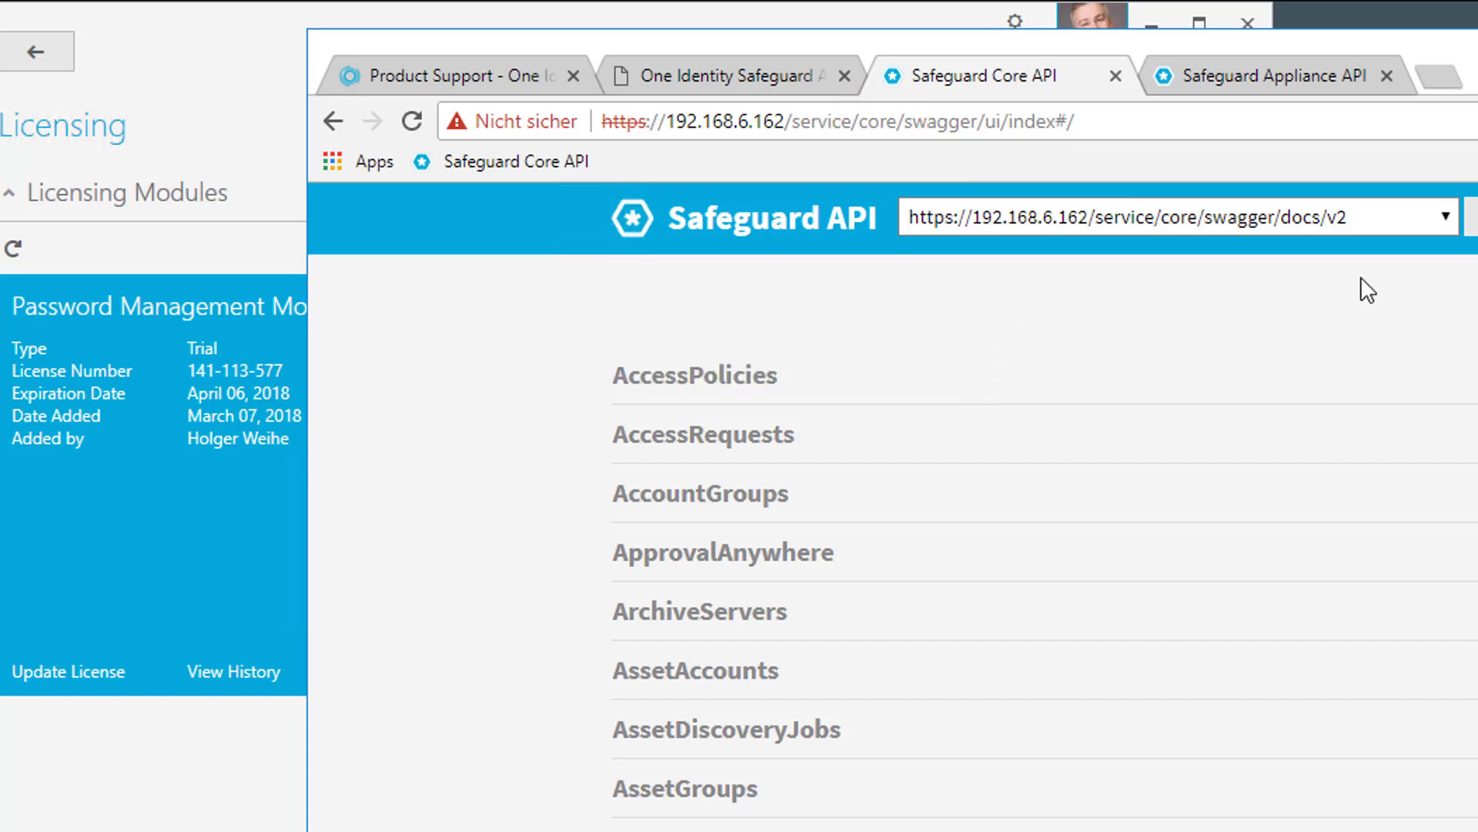
left_click(1105, 120)
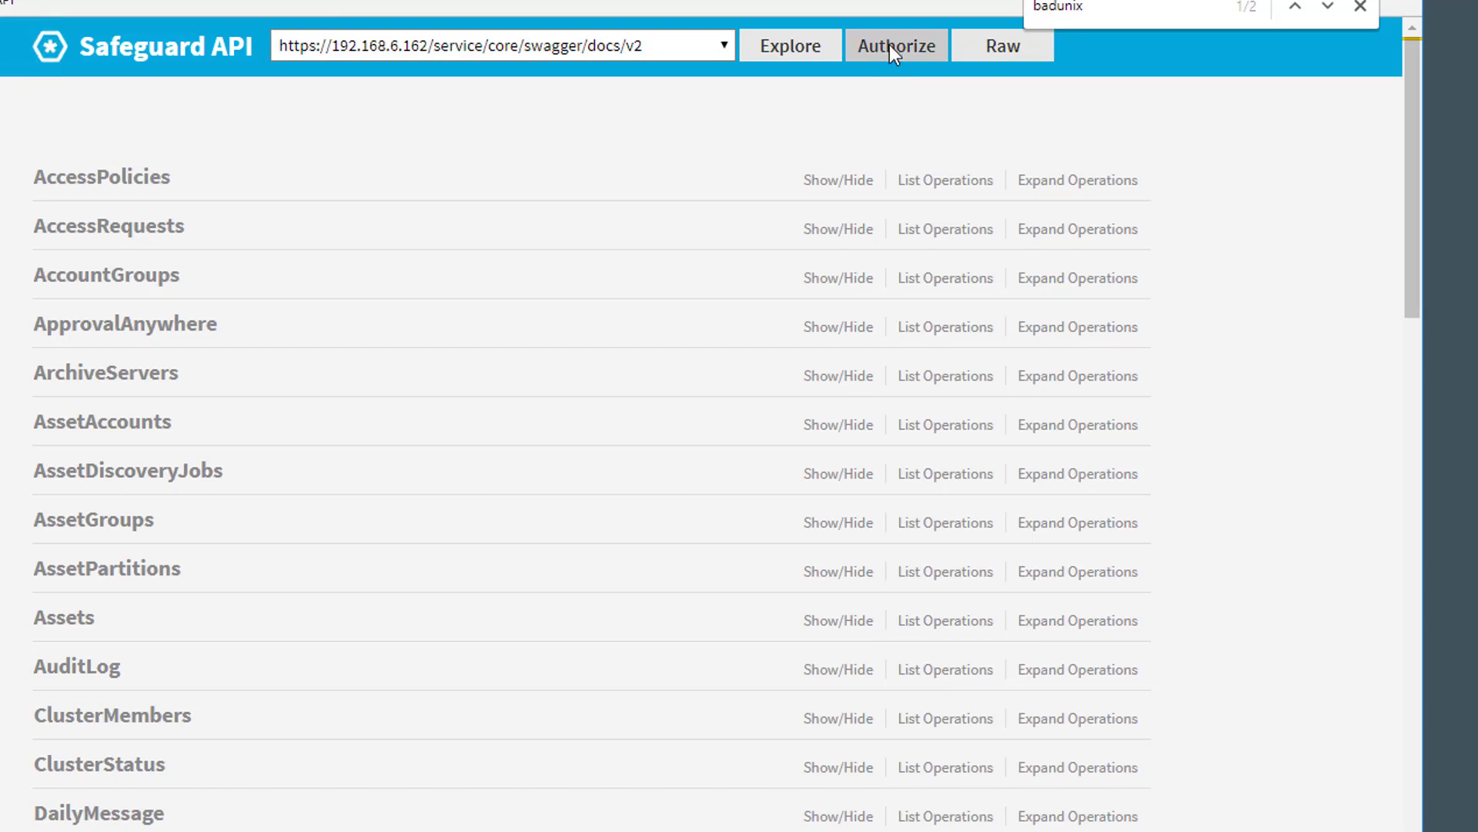
left_click(891, 46)
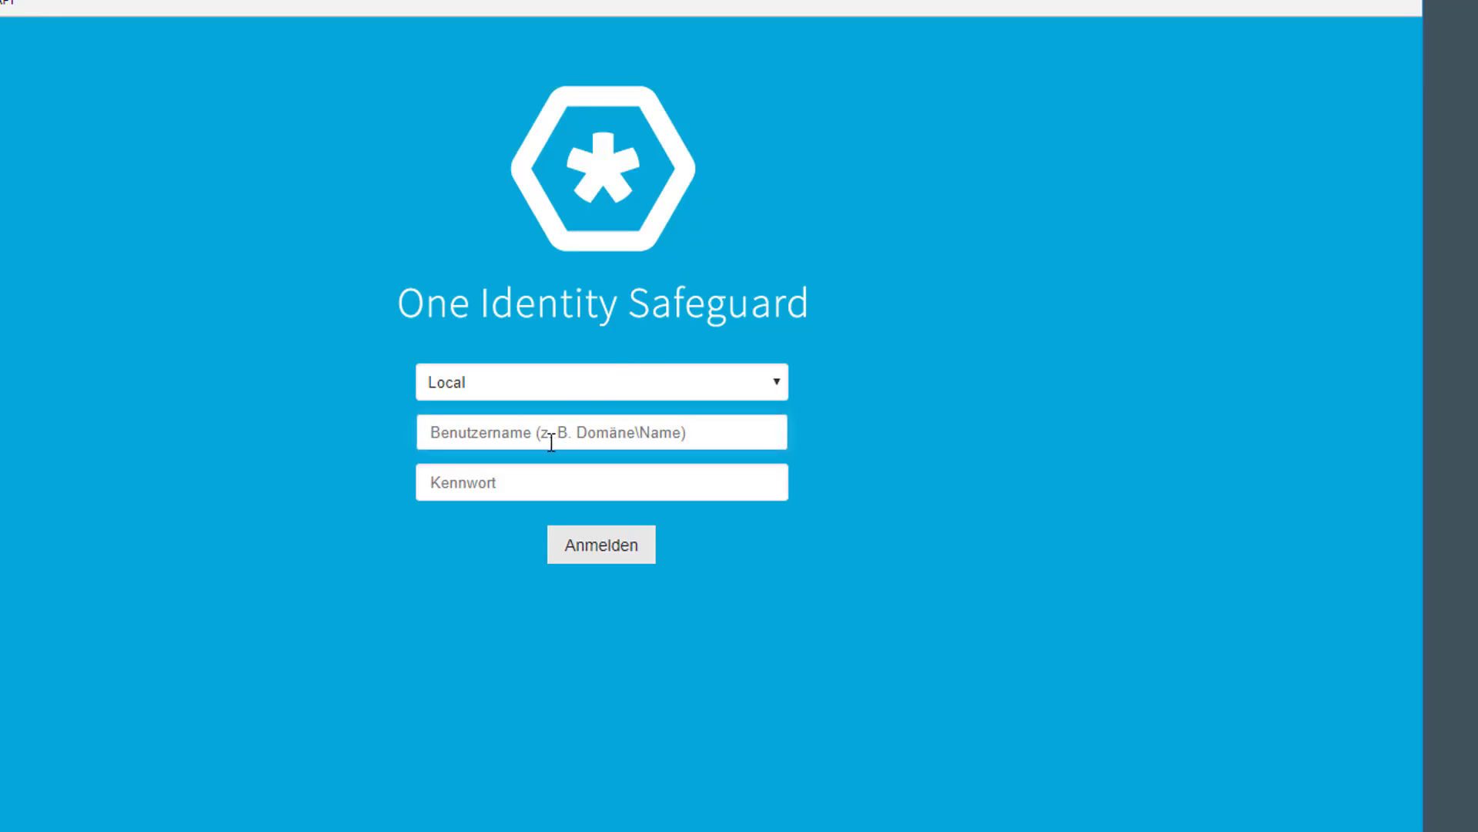
type("holgerw")
left_click(541, 482)
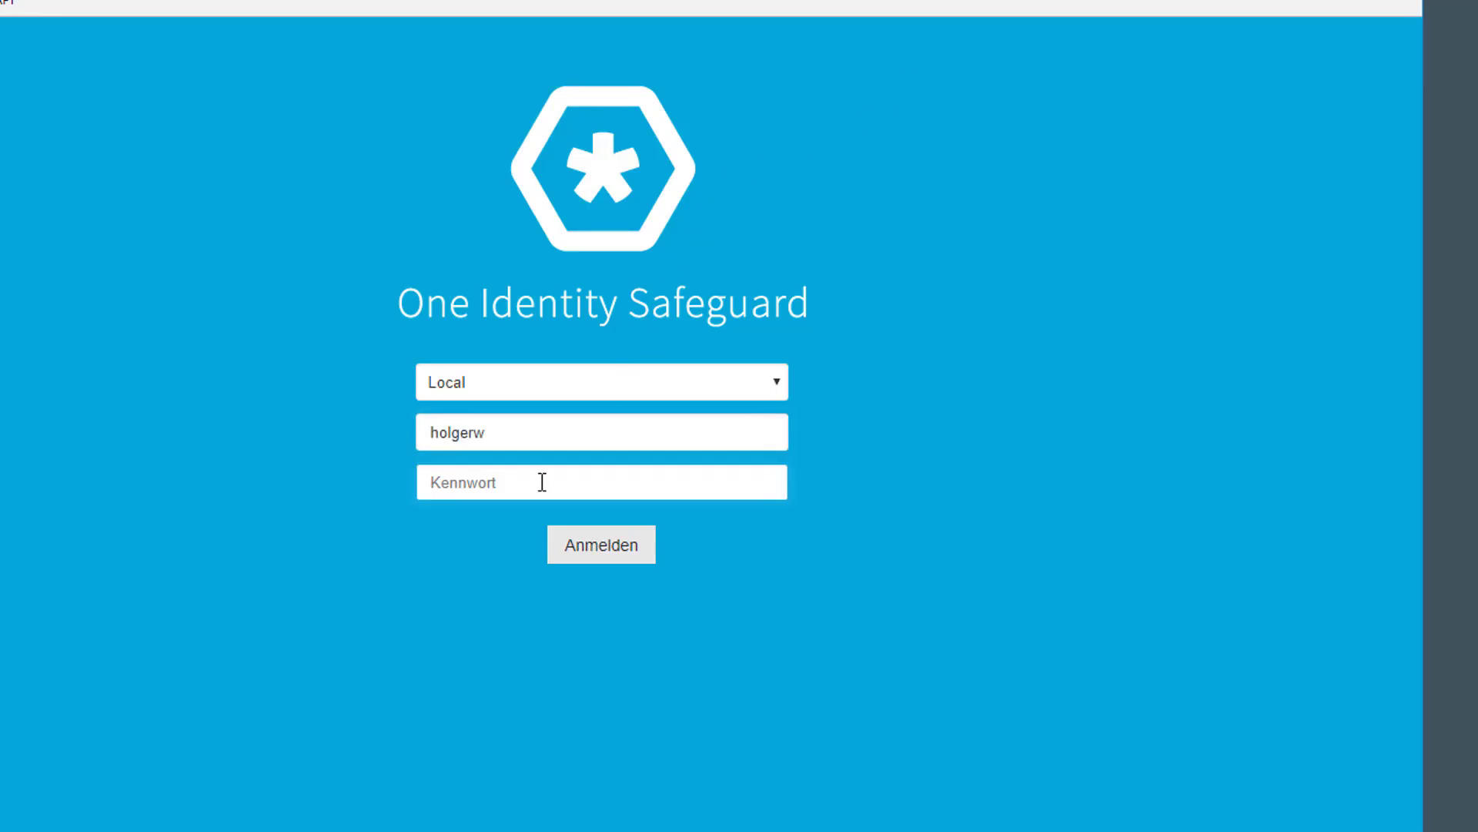
type("•••••••")
key("Return")
left_click(568, 662)
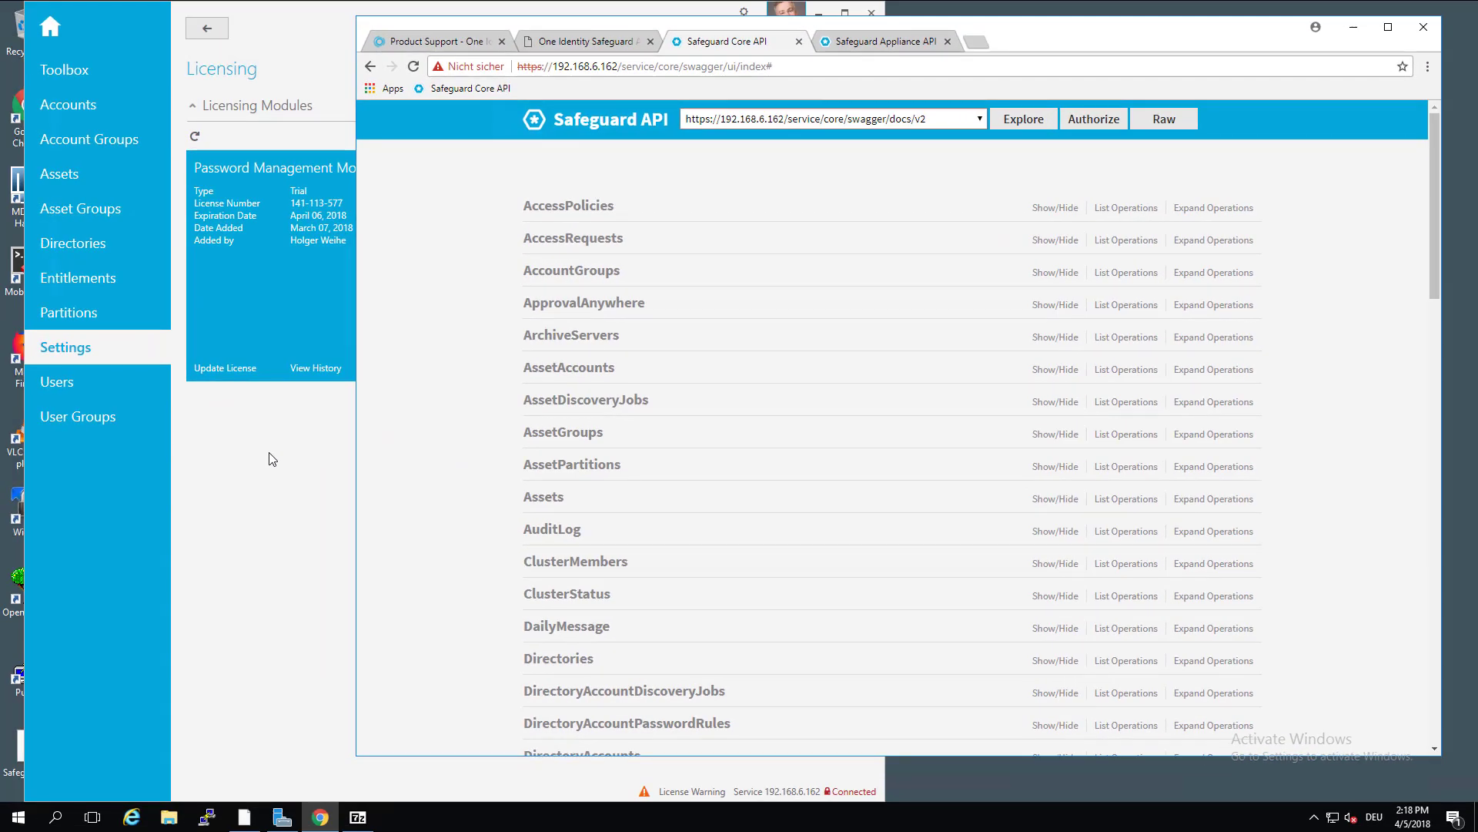
View the four client assets including badunix, then expand Assets on the Core API page
left_click(270, 459)
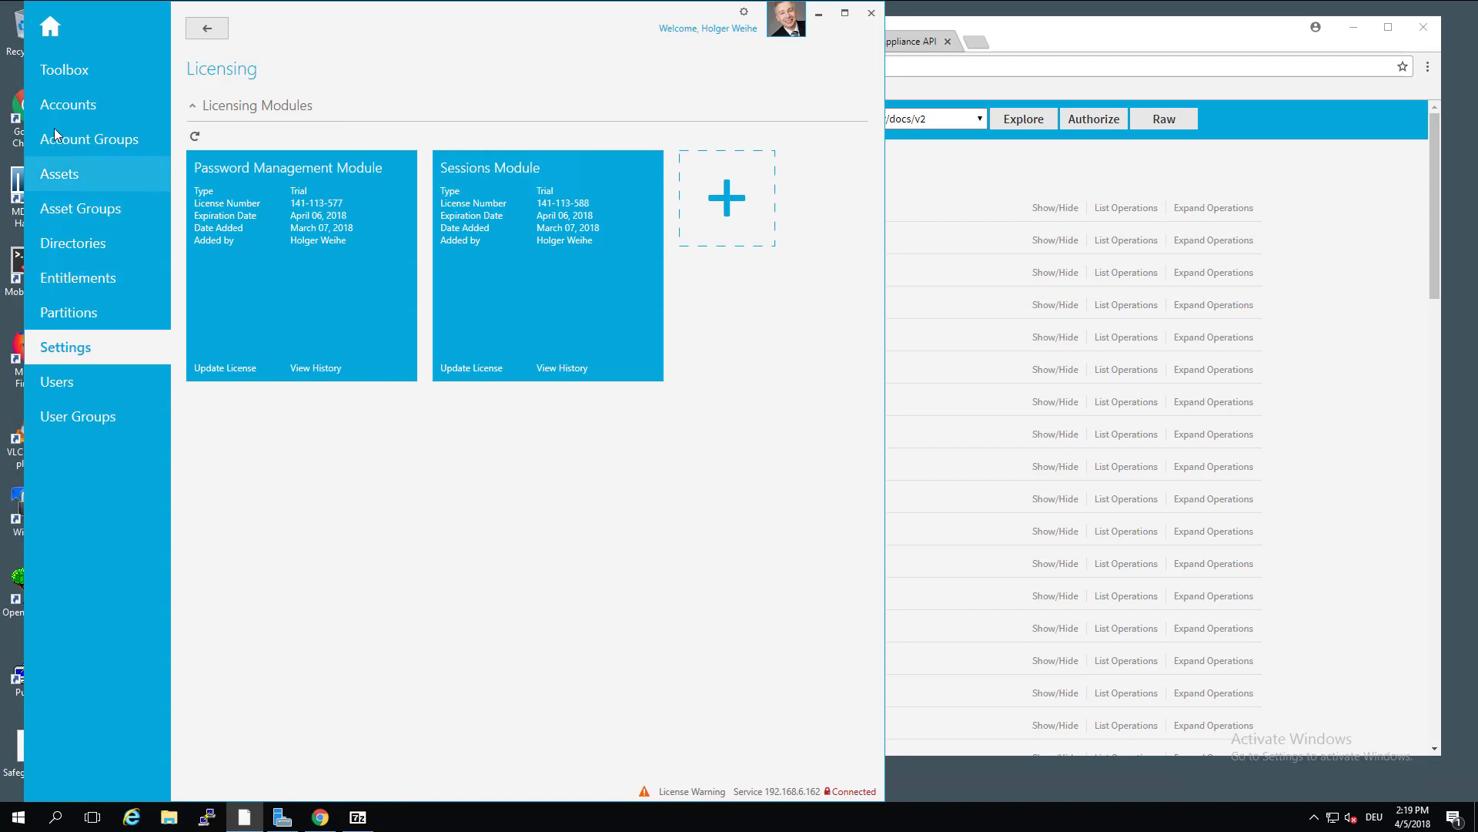
left_click(54, 175)
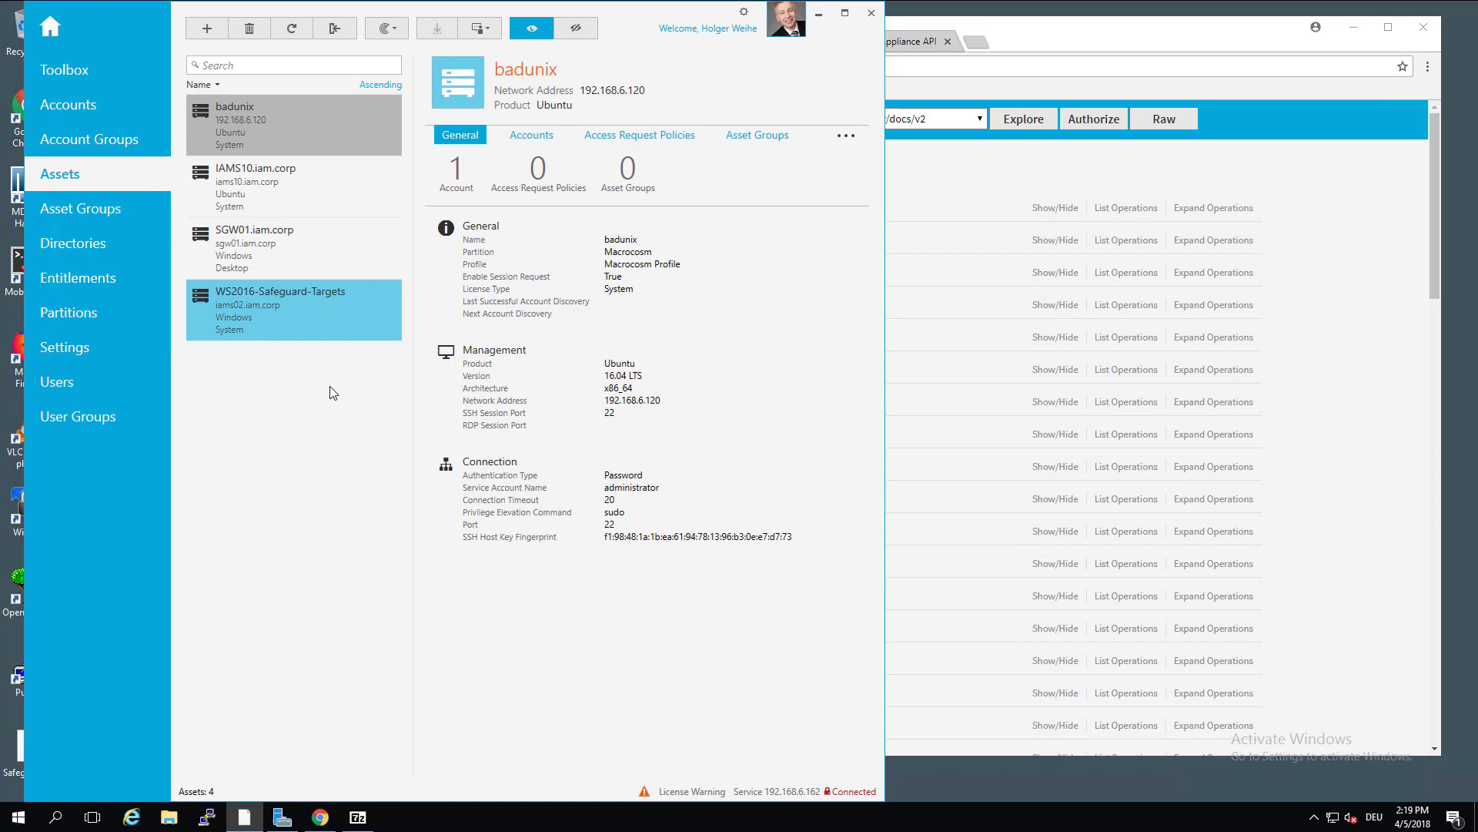
left_click(1030, 30)
left_click(543, 496)
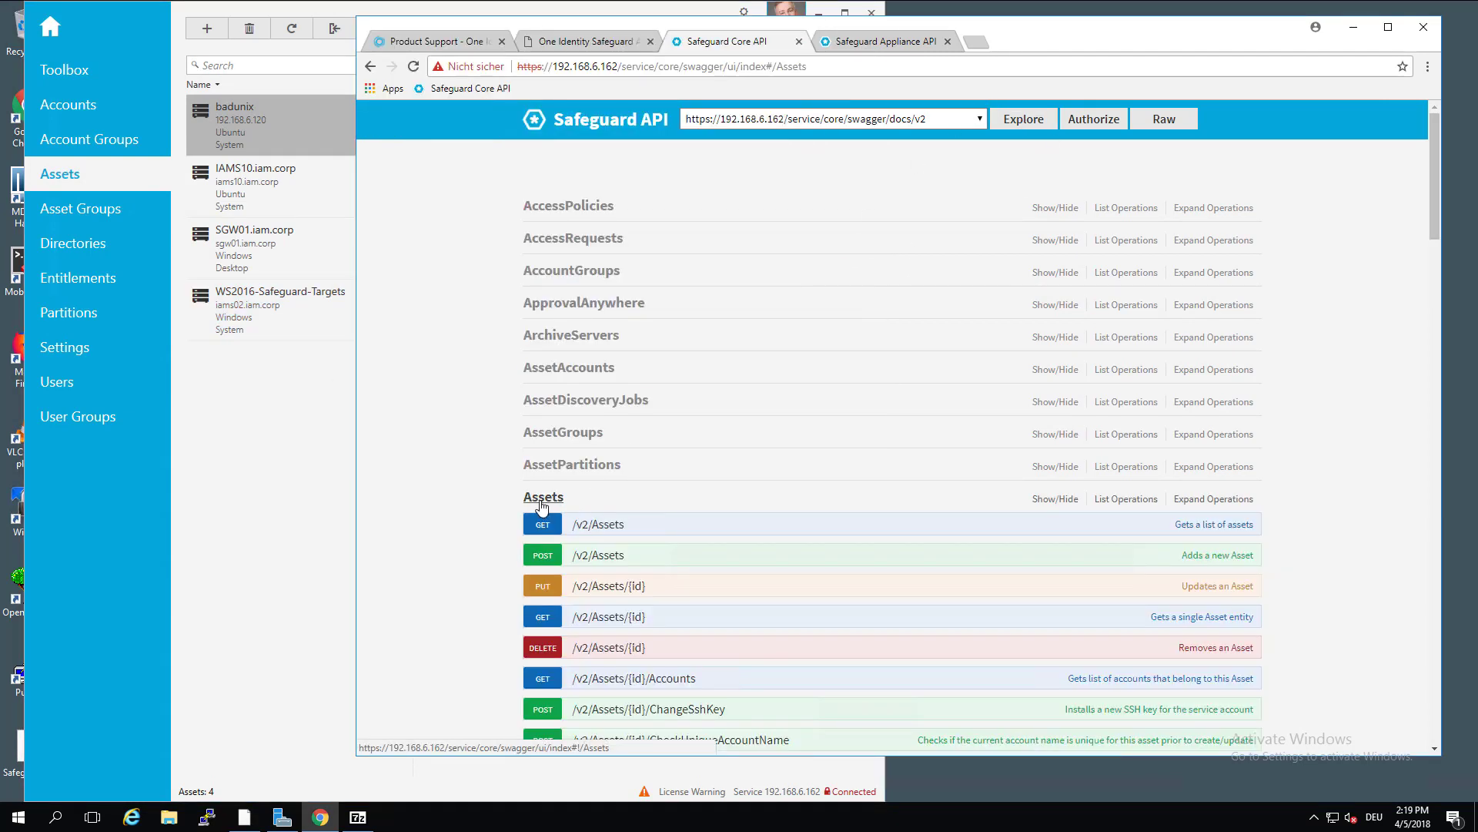
scroll(751, 448, "down", 1)
scroll(753, 452, "down", 1)
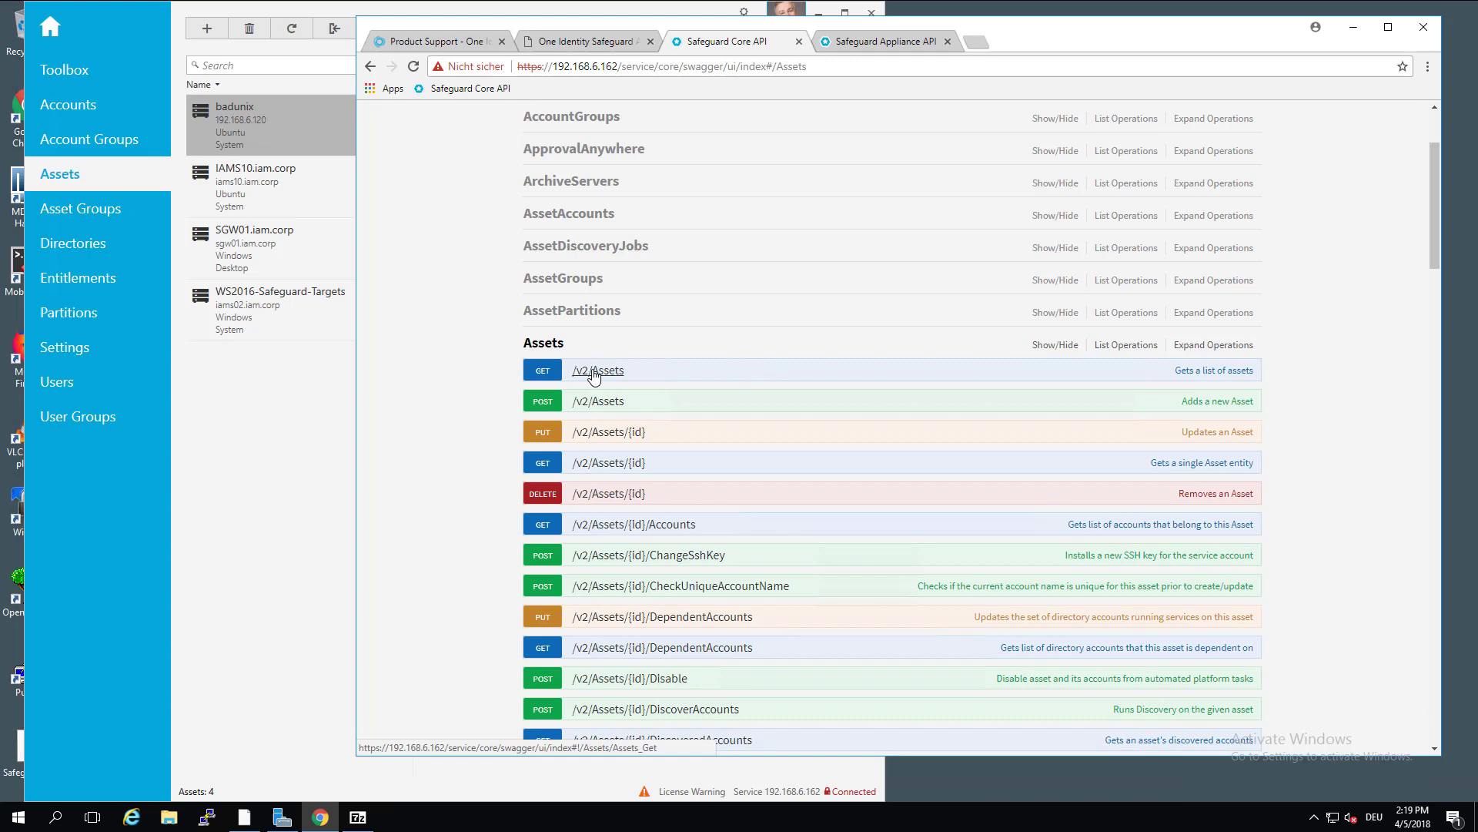
left_click(543, 372)
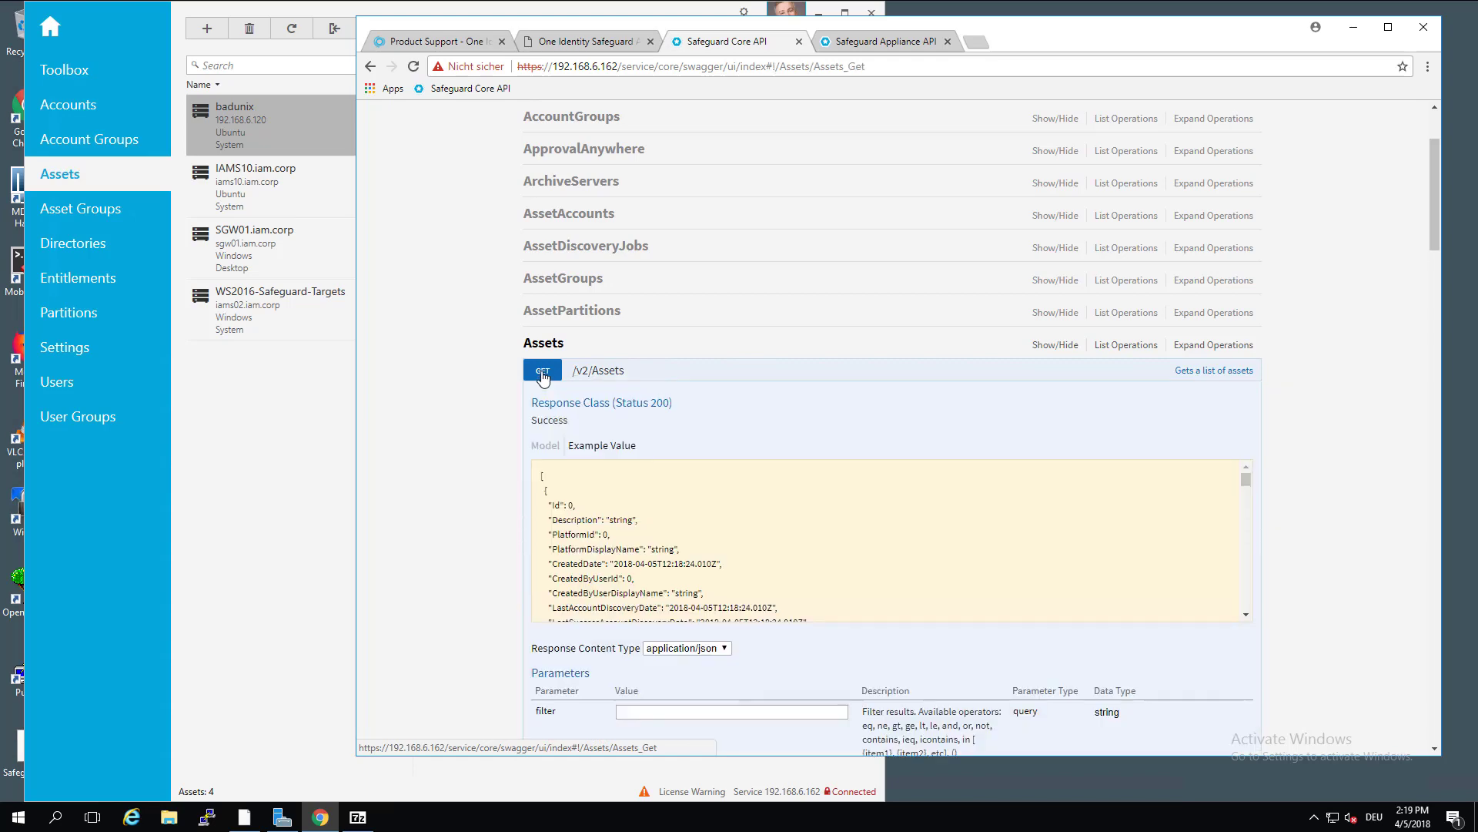
scroll(808, 445, "down", 2)
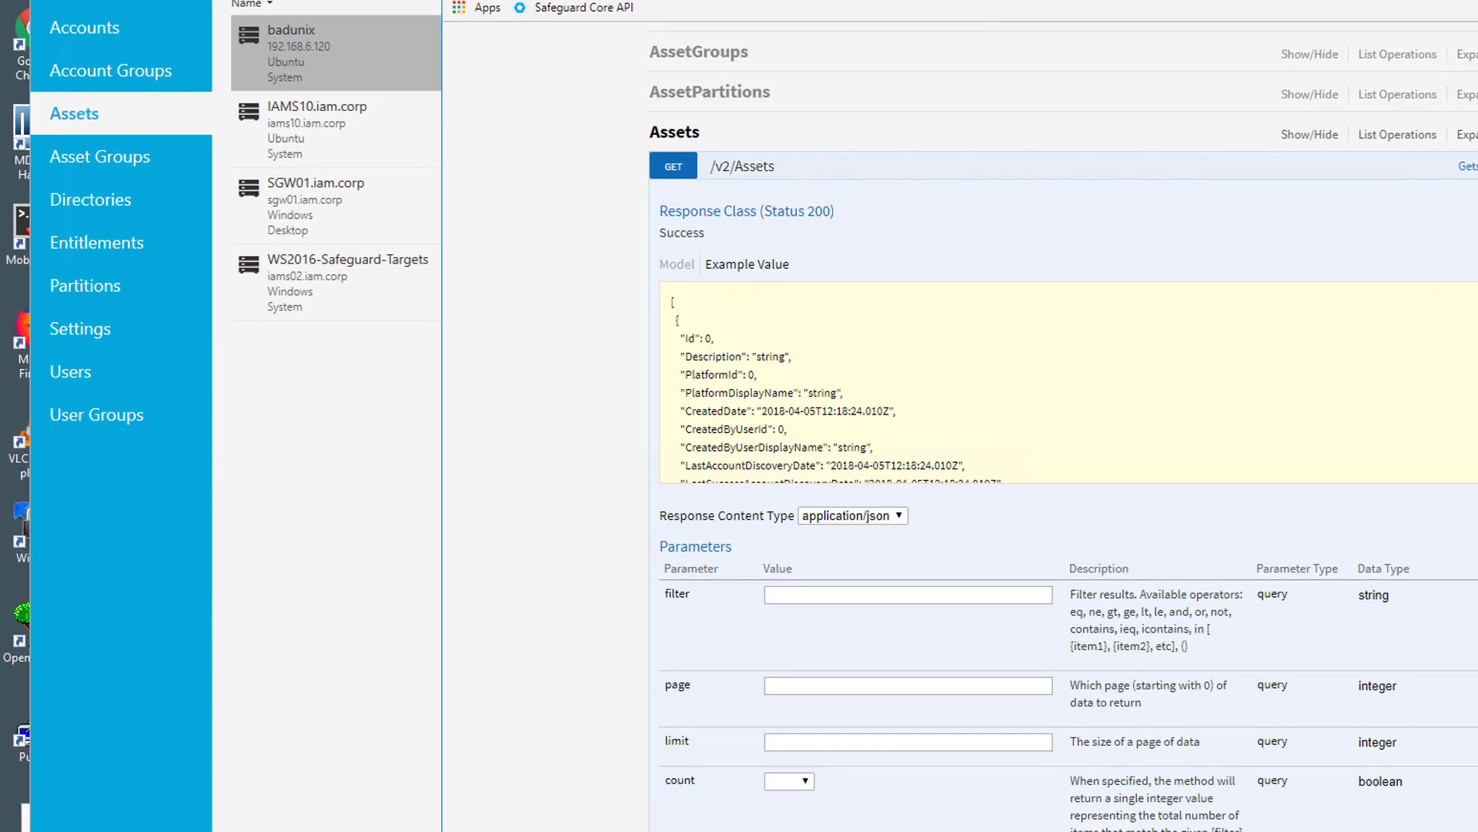
scroll(907, 445, "down", 3)
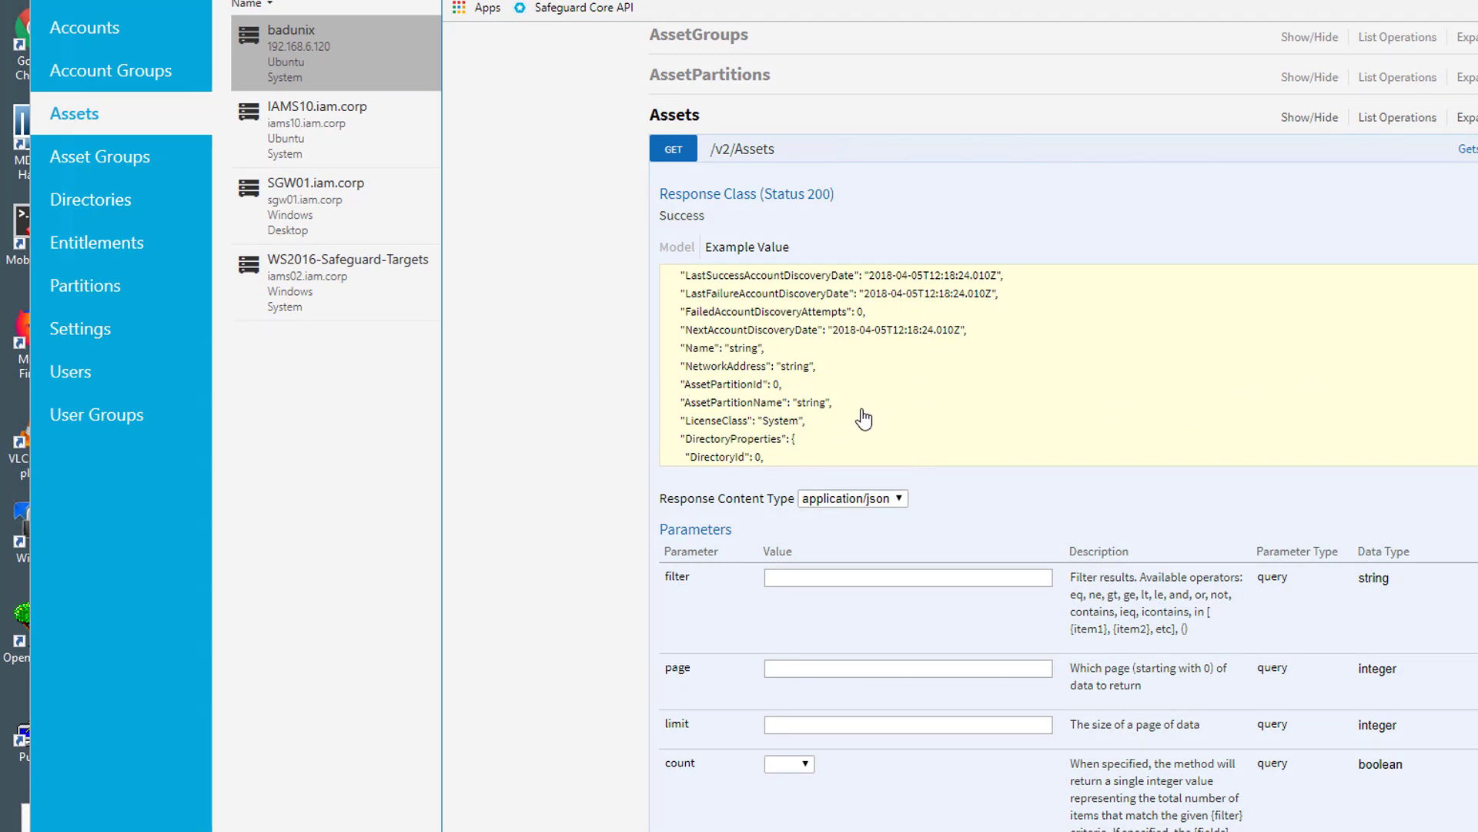
scroll(863, 423, "down", 1)
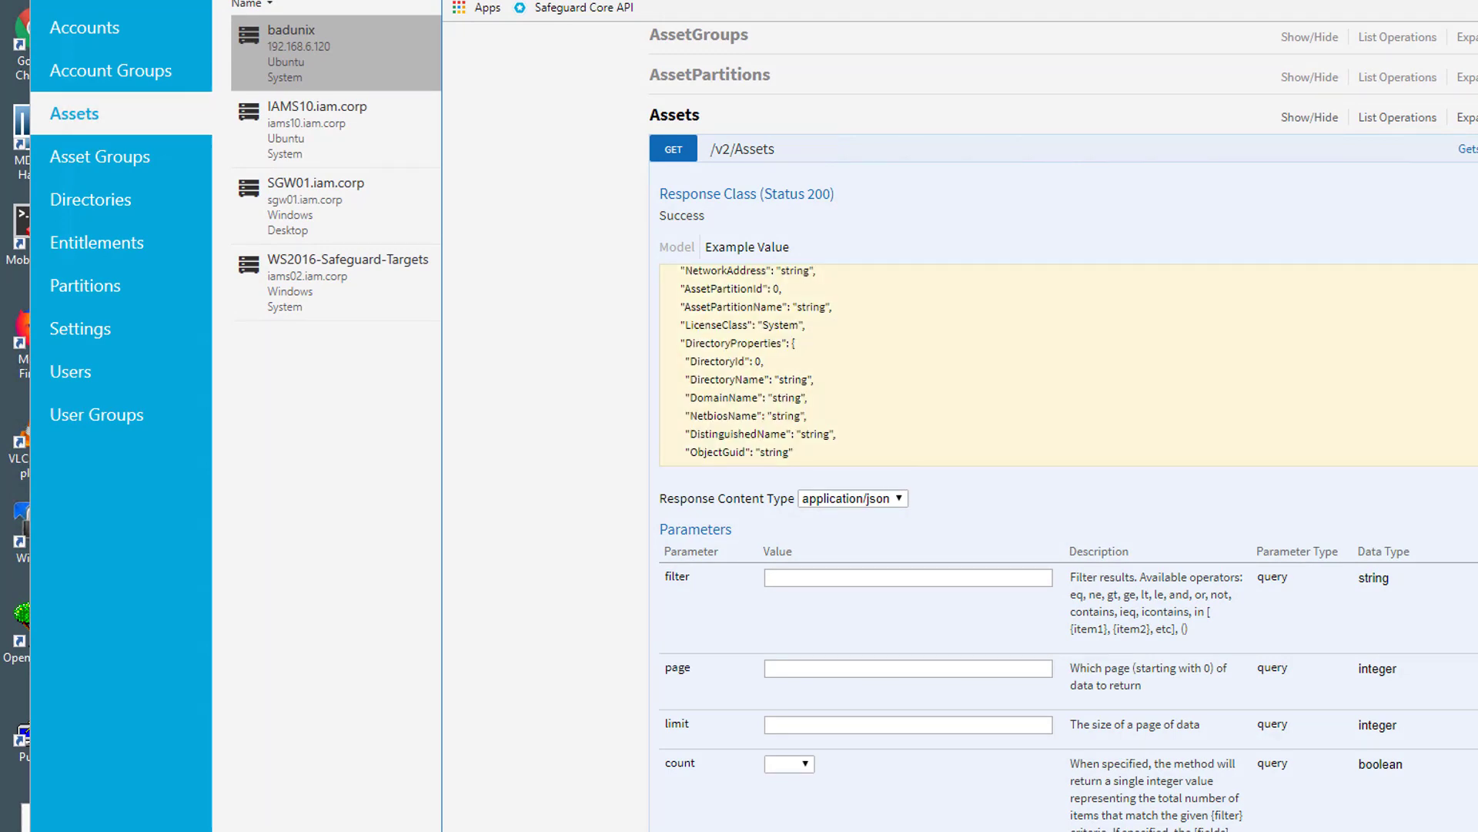
scroll(1063, 462, "down", 4)
scroll(1345, 170, "down", 5)
scroll(1346, 170, "up", 4)
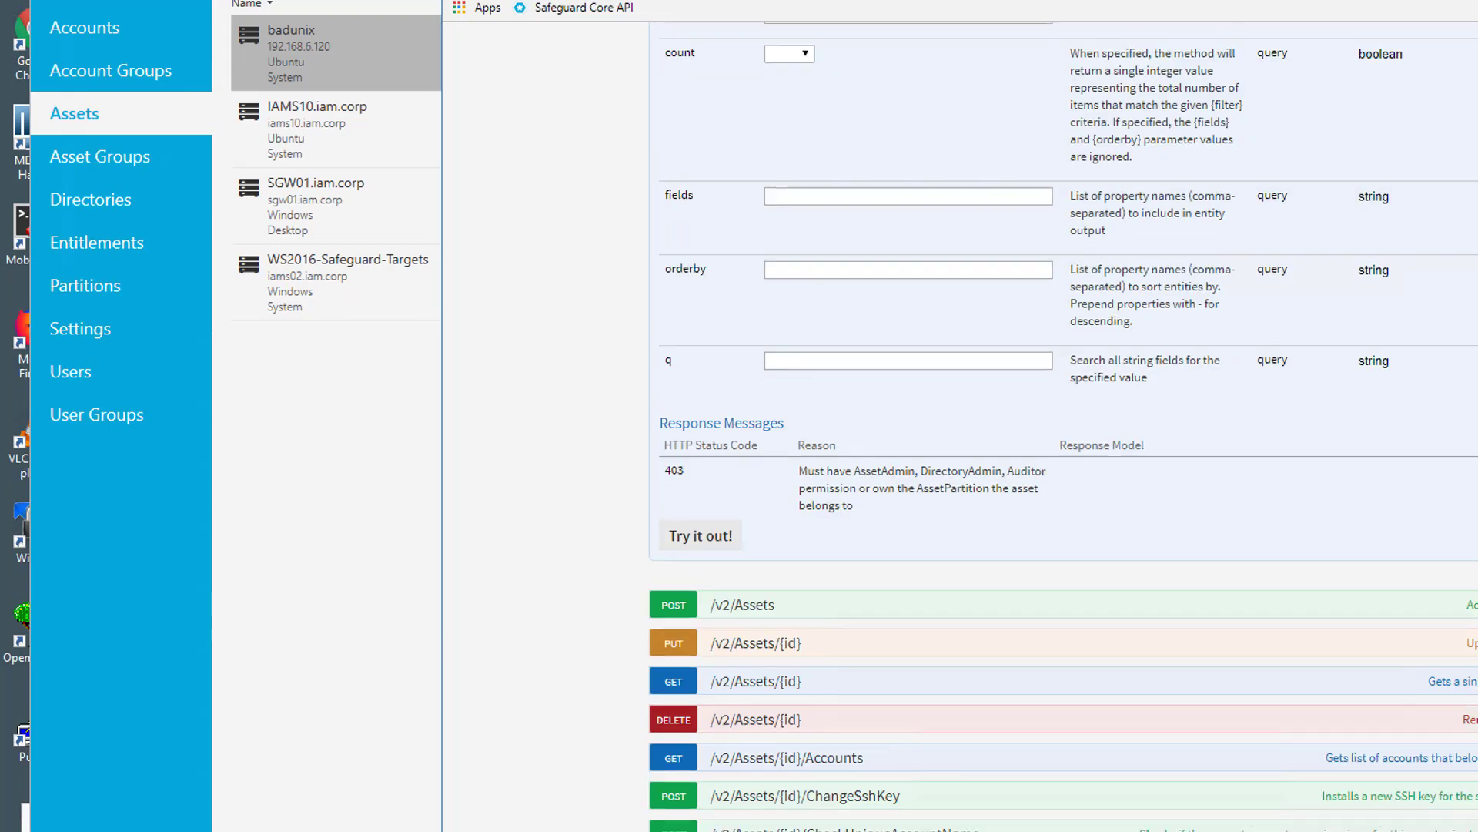
scroll(1345, 170, "down", 1)
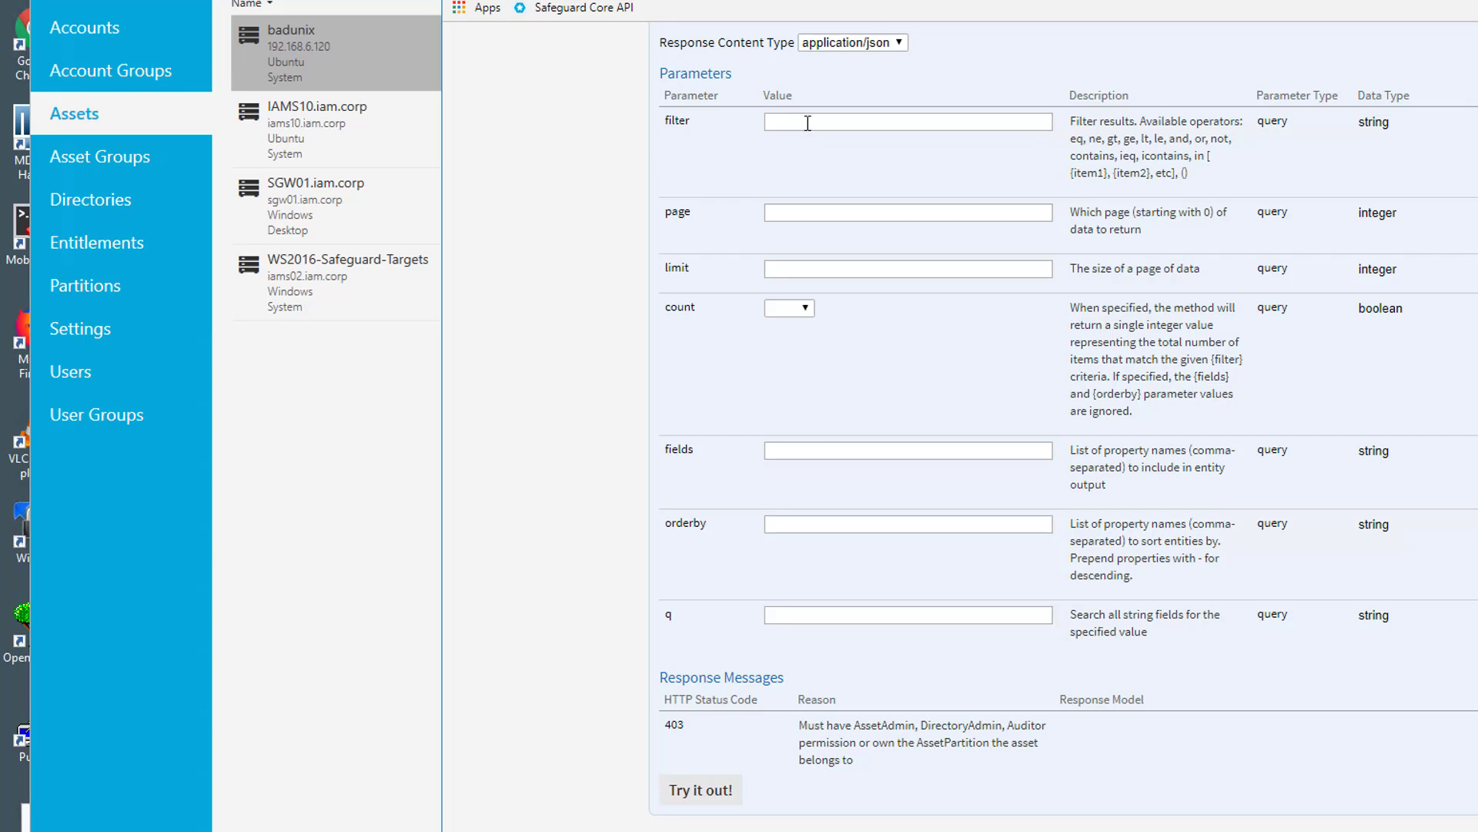
left_click(864, 118)
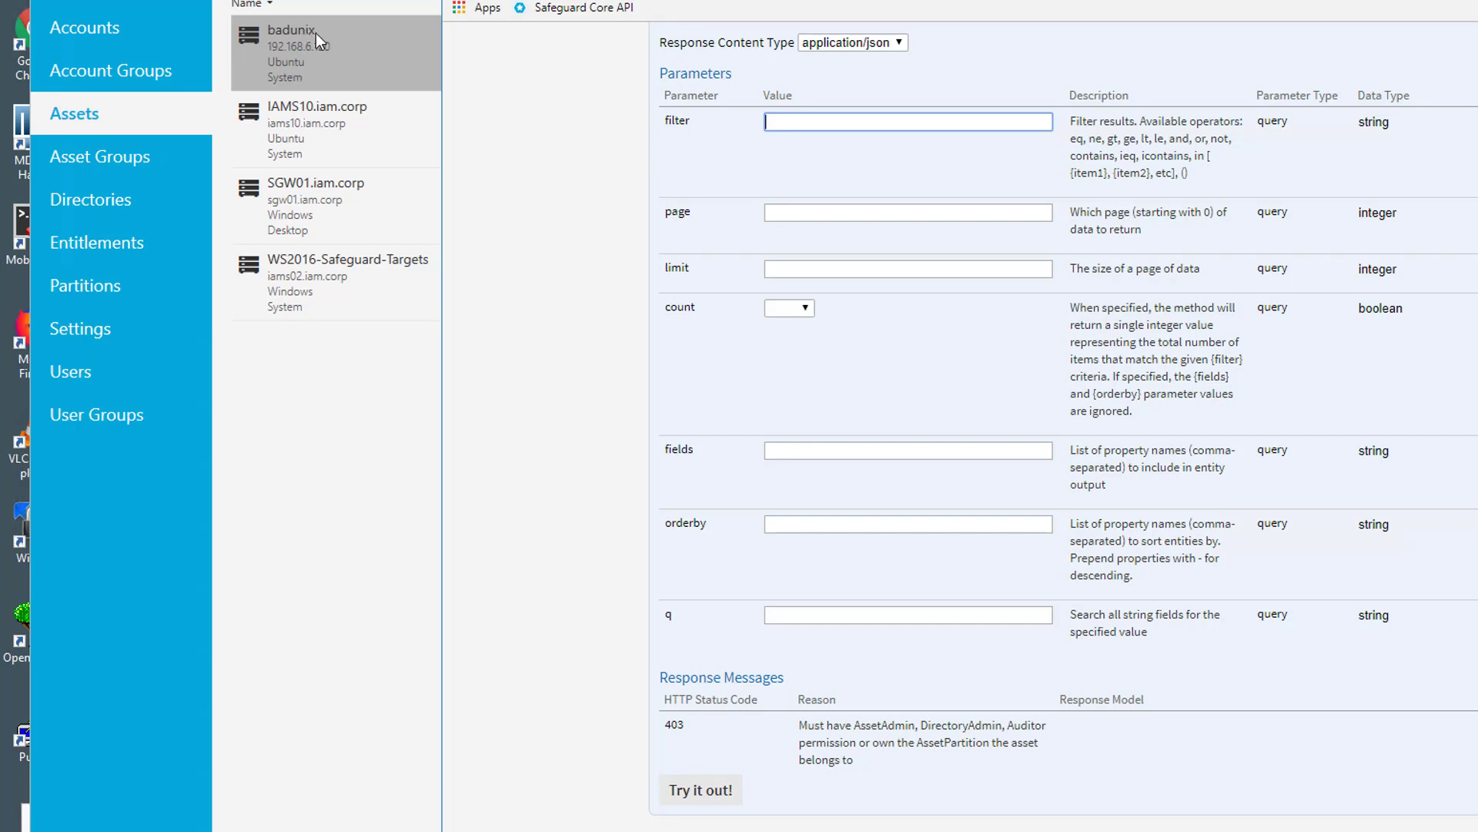
left_click(325, 183)
scroll(1062, 431, "up", 3)
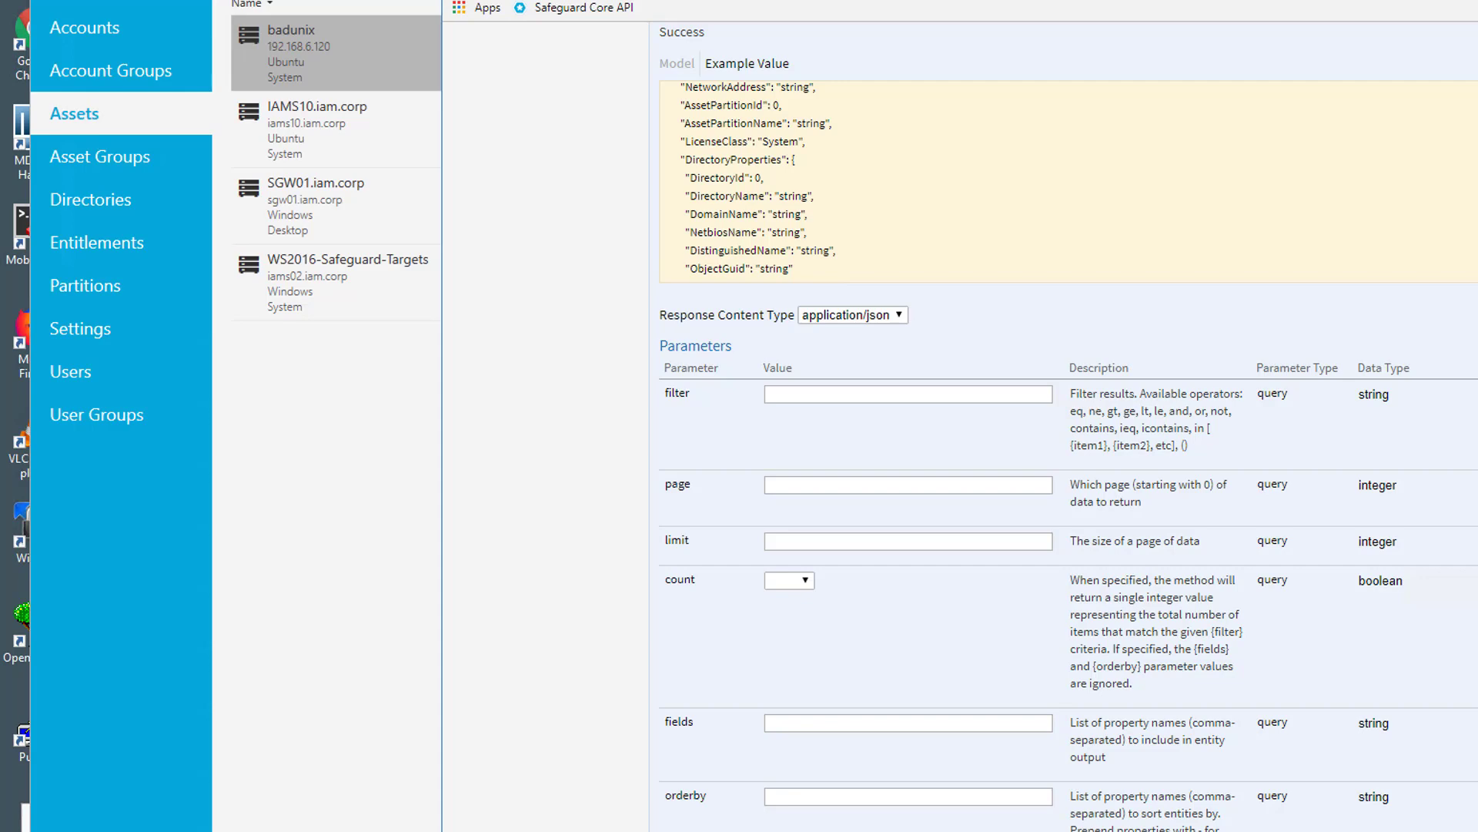
scroll(693, 493, "down", 6)
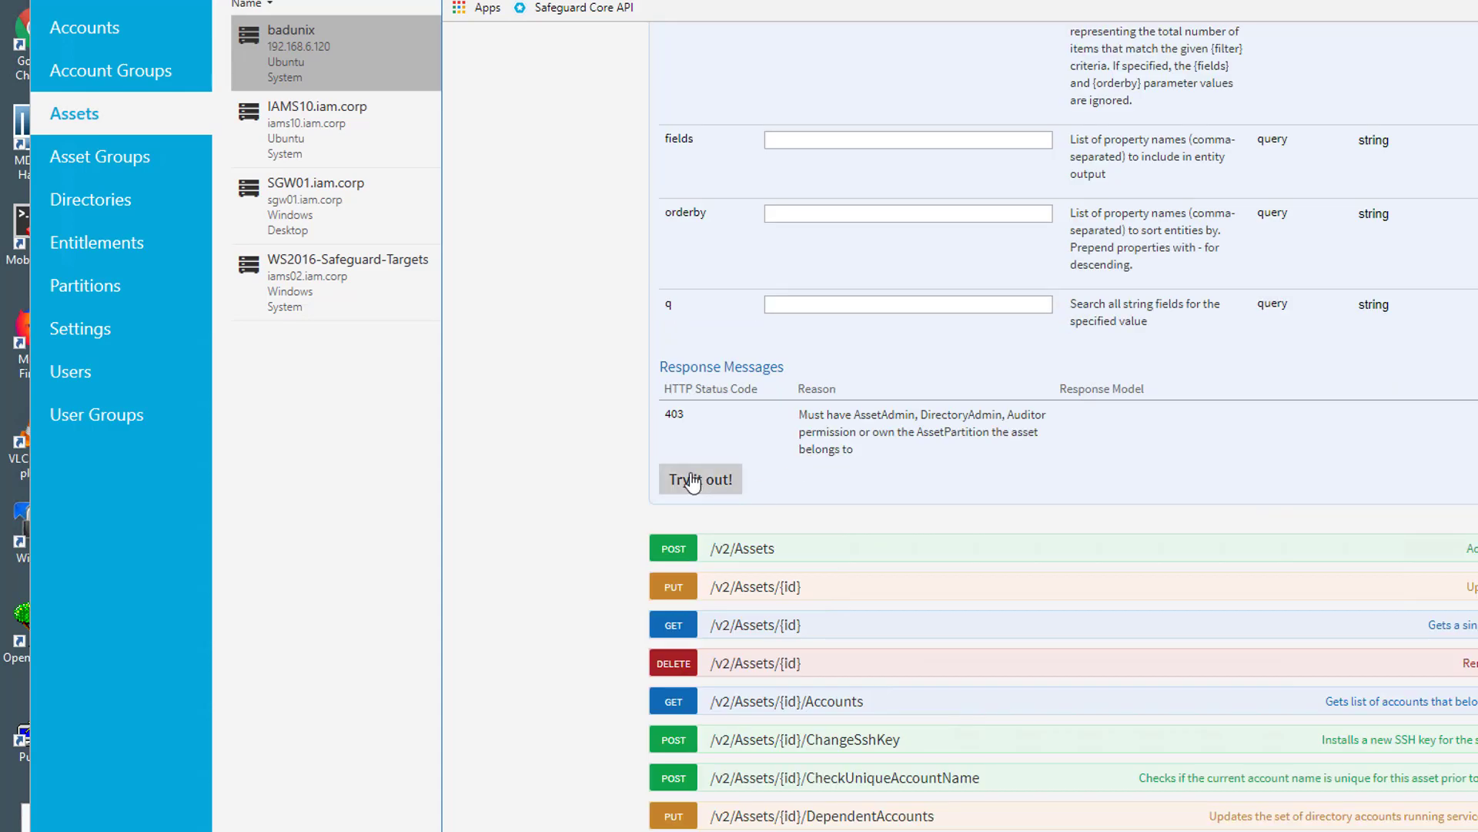
Run the unfiltered GET /v2/Assets and find badunix with Id 7 in the response
left_click(695, 482)
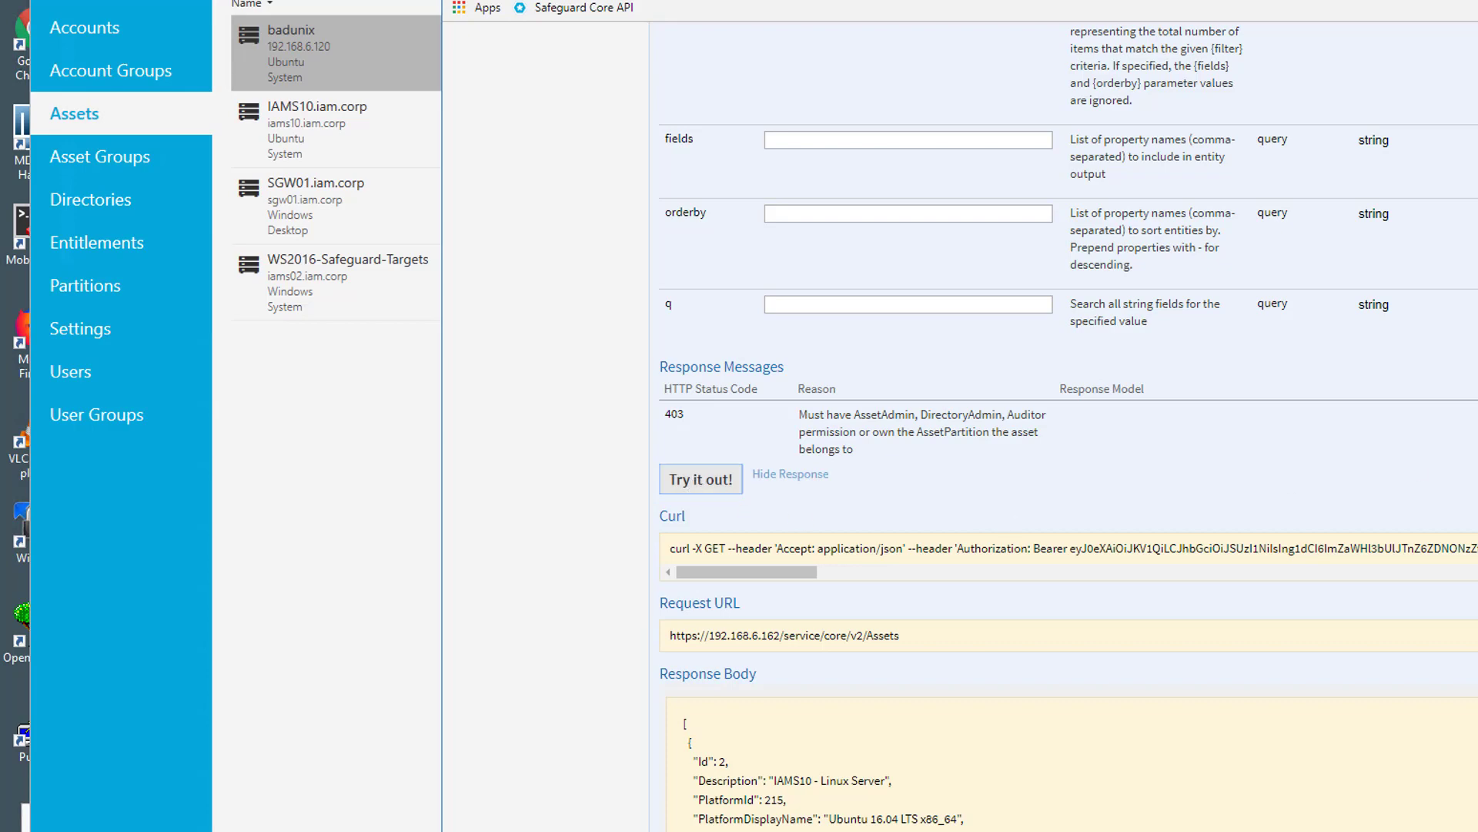
scroll(1062, 462, "down", 5)
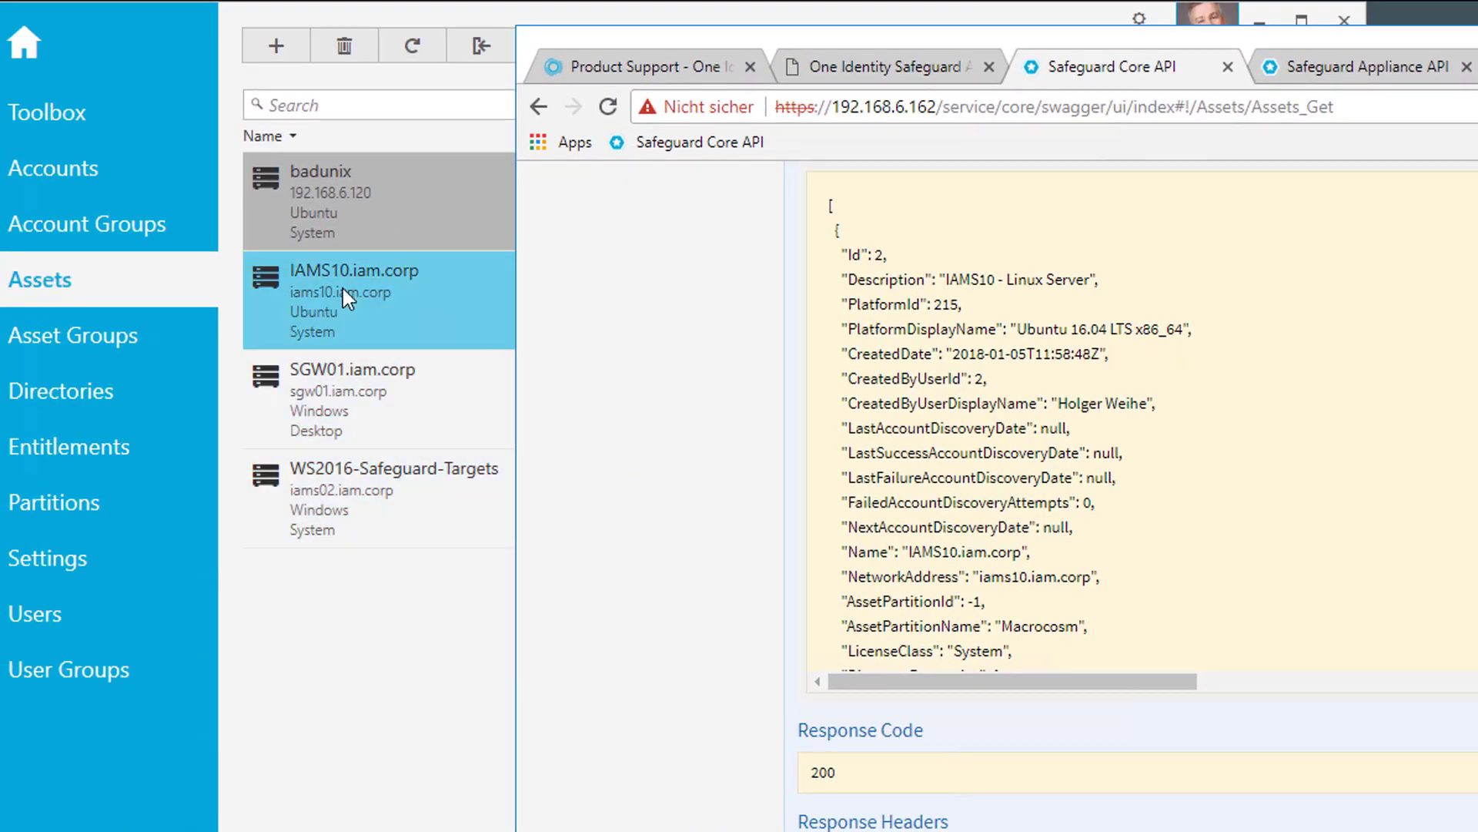
scroll(1139, 423, "down", 8)
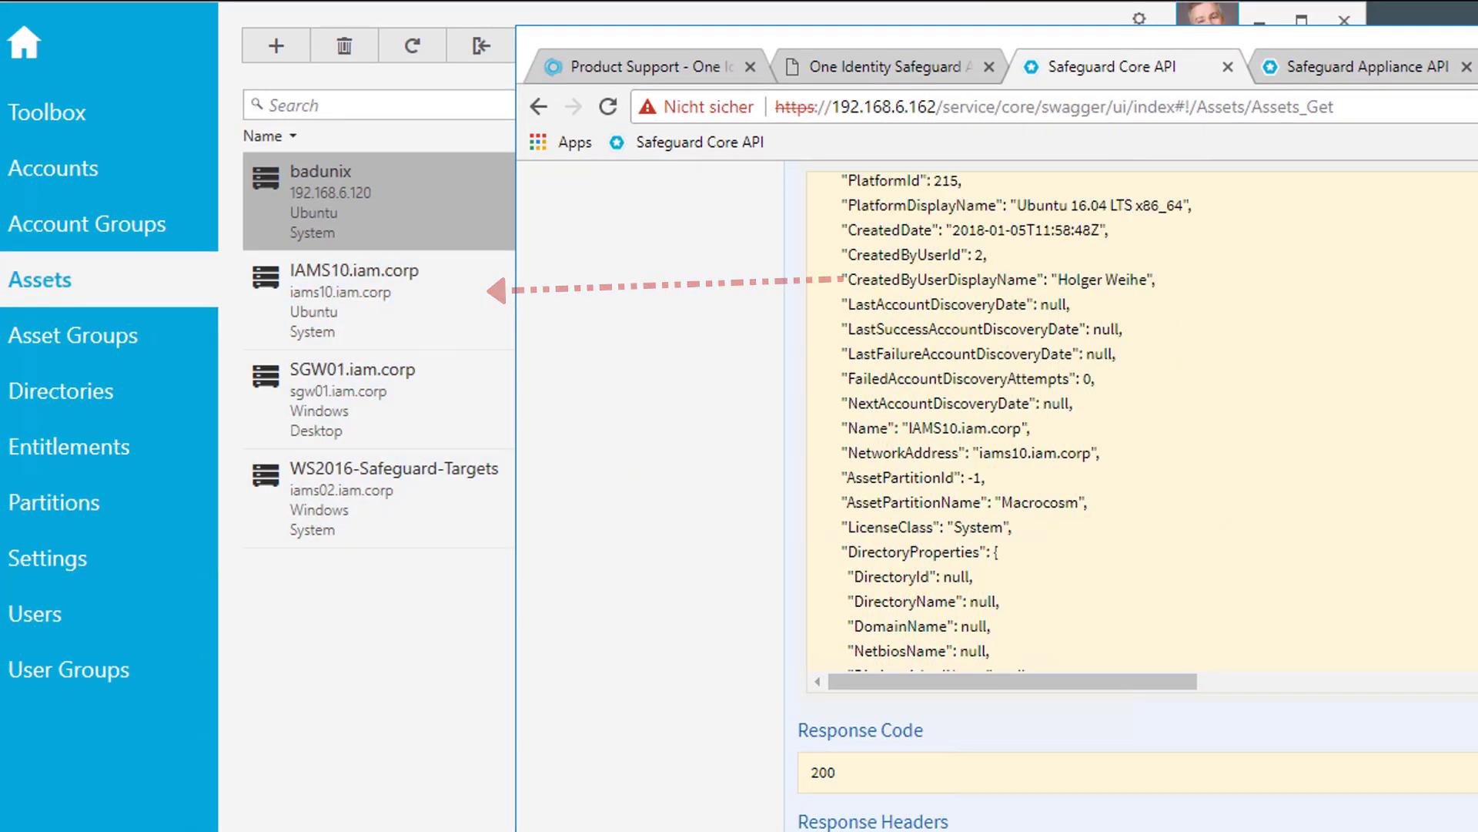
scroll(1140, 423, "down", 15)
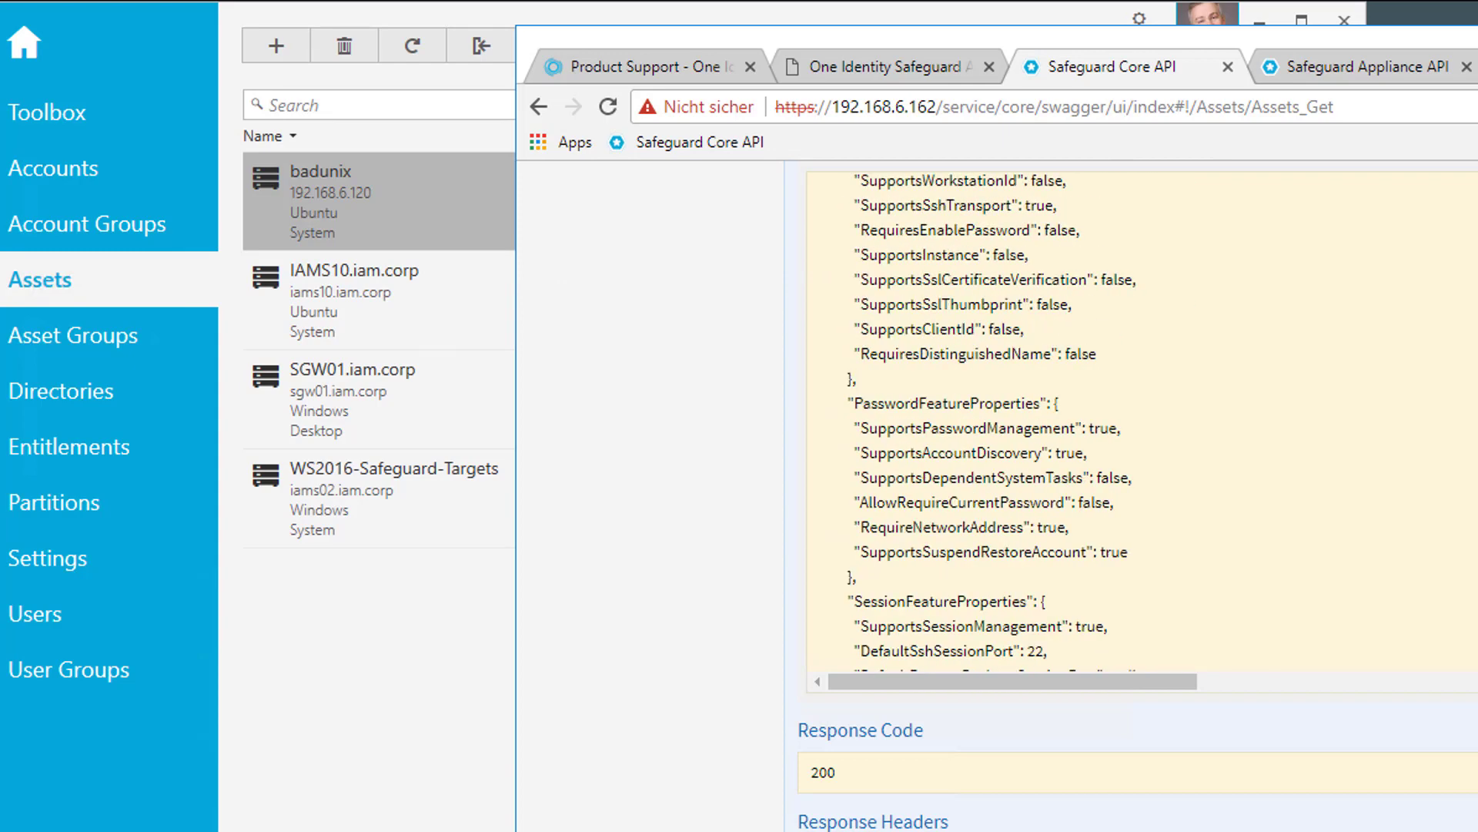
scroll(1140, 423, "down", 16)
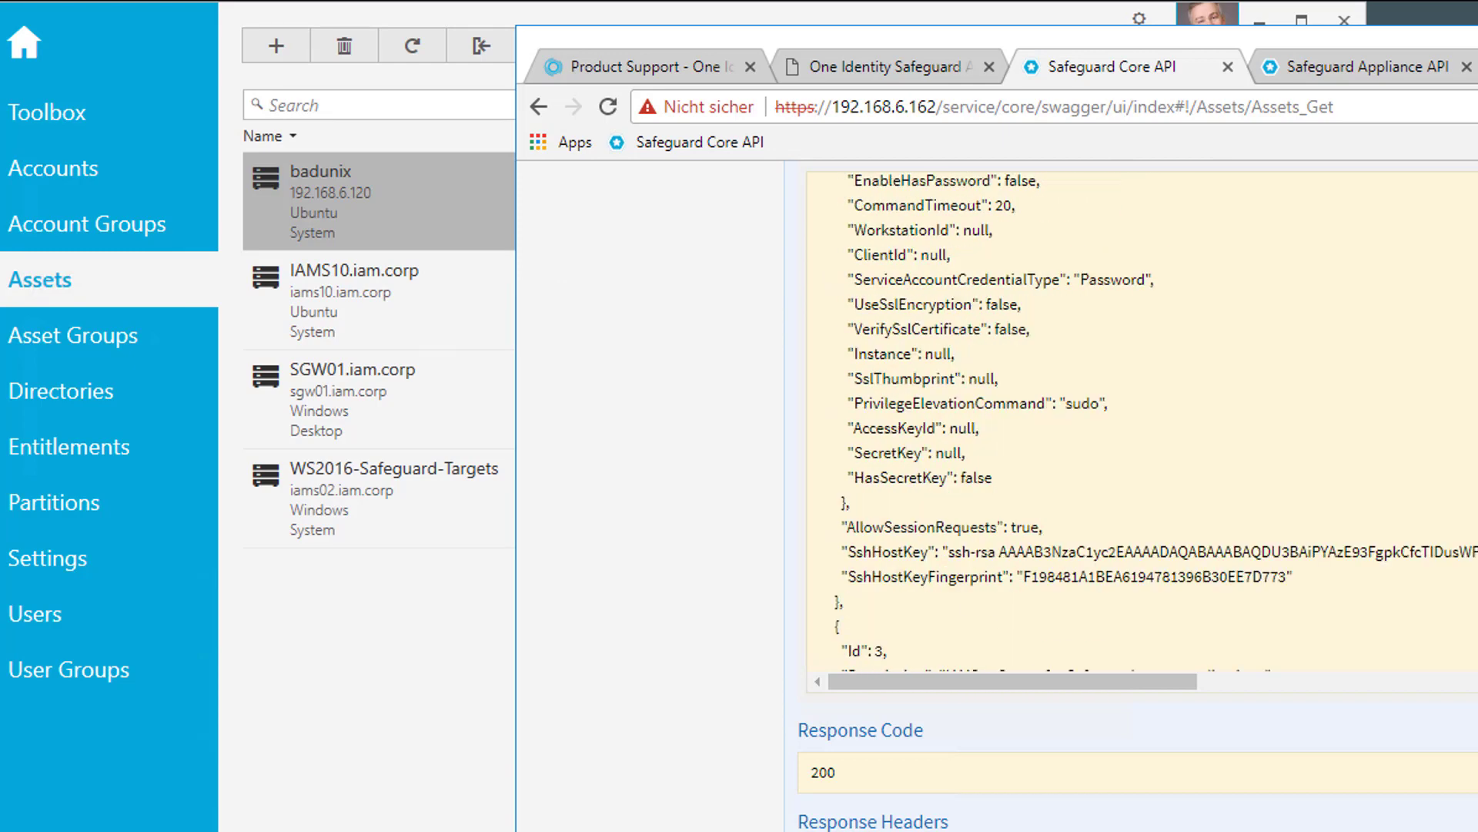
scroll(1140, 424, "down", 5)
scroll(1140, 424, "up", 3)
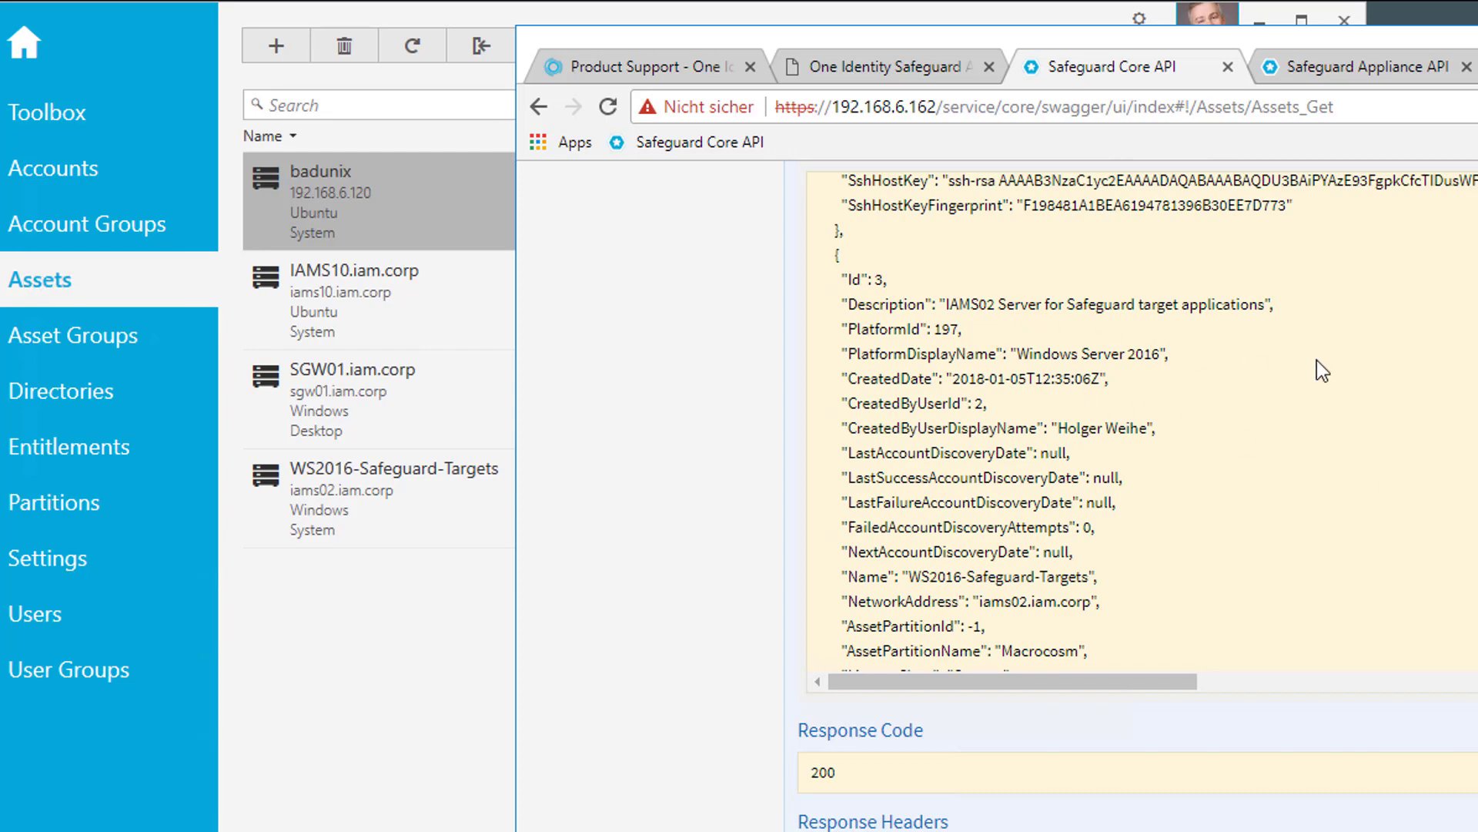
scroll(1317, 361, "down", 20)
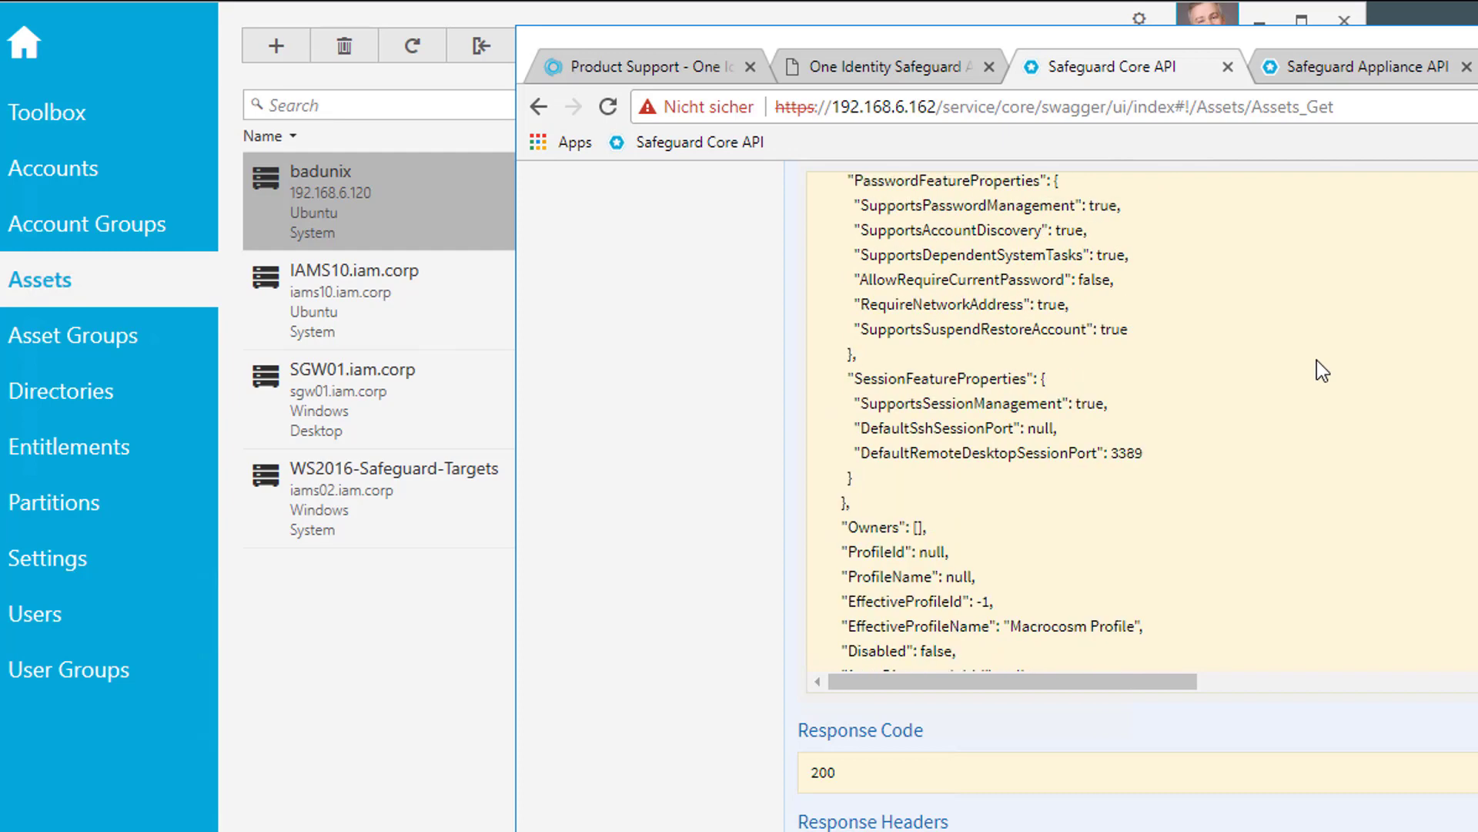
scroll(1317, 359, "down", 15)
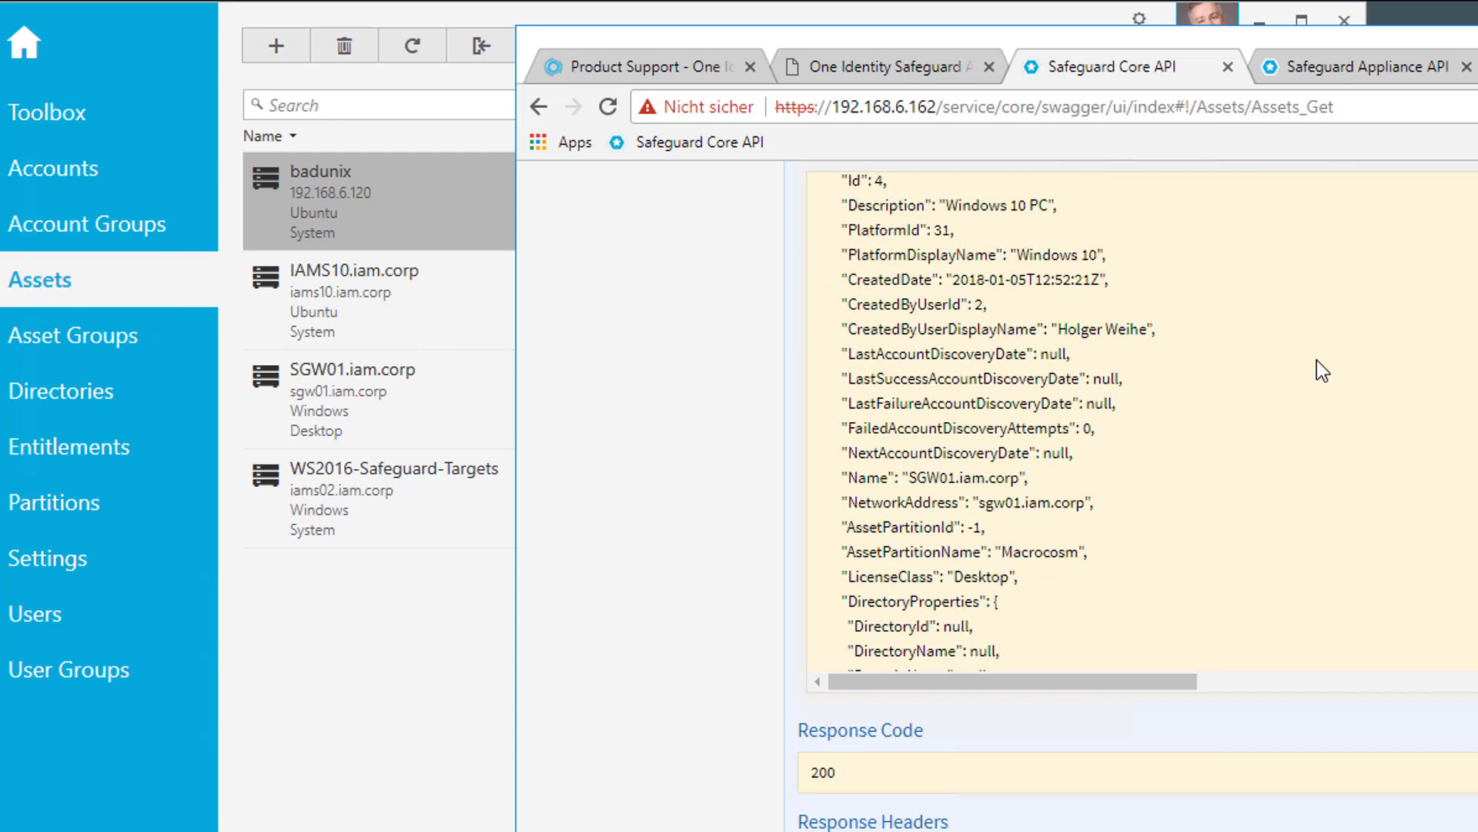
scroll(1323, 371, "down", 20)
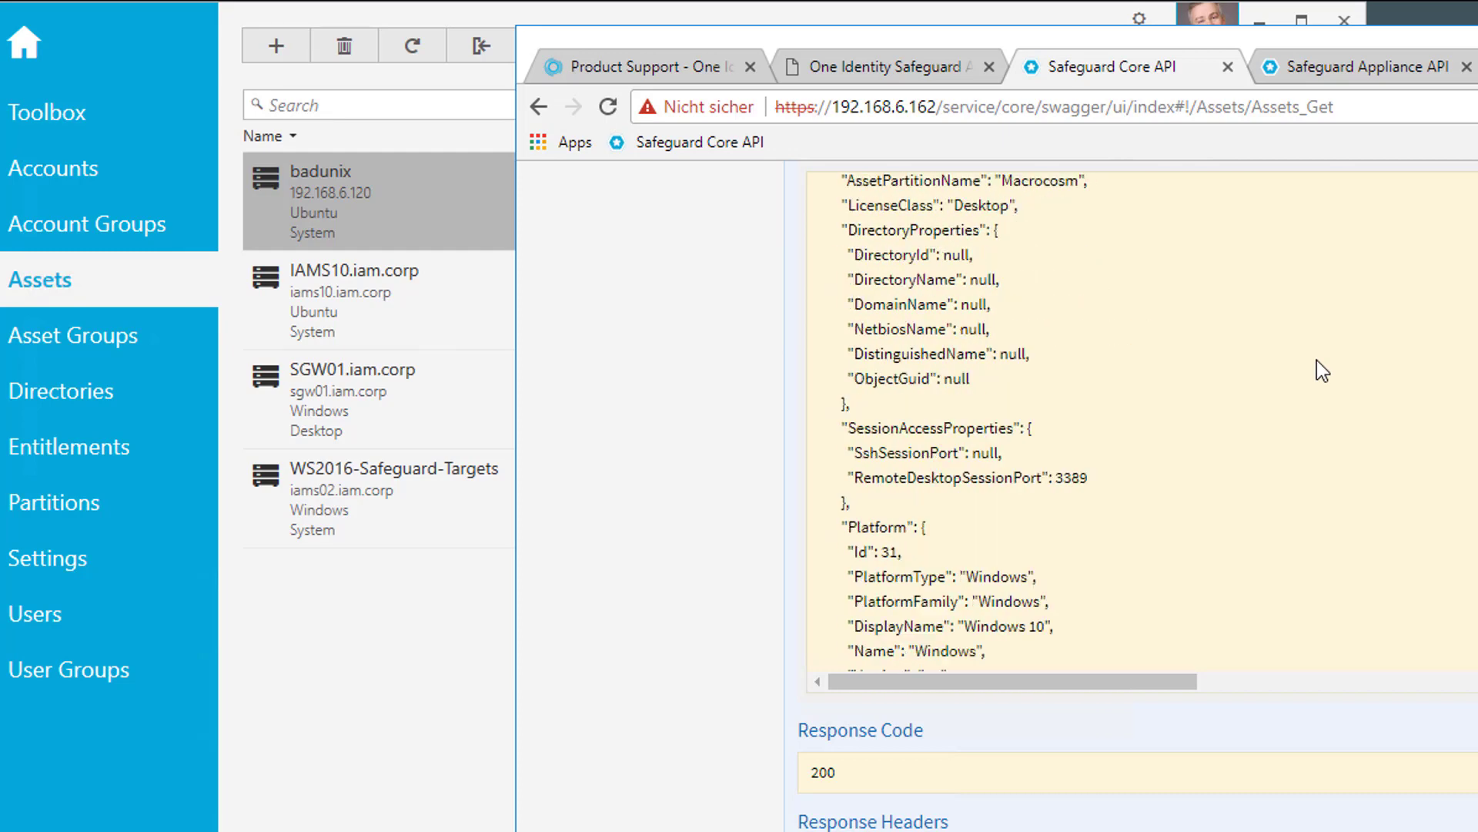
scroll(1323, 371, "down", 20)
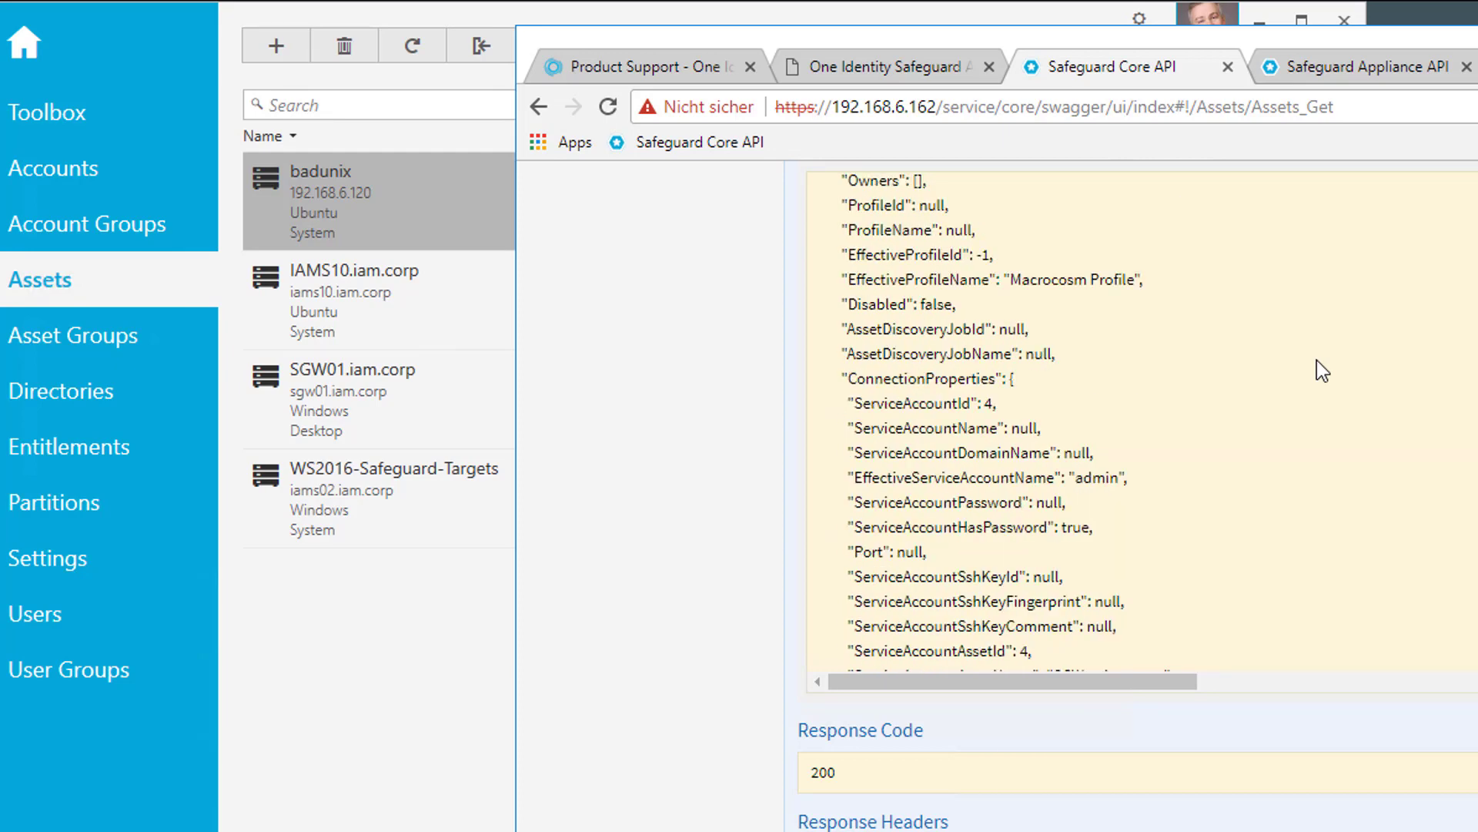
scroll(1323, 372, "down", 5)
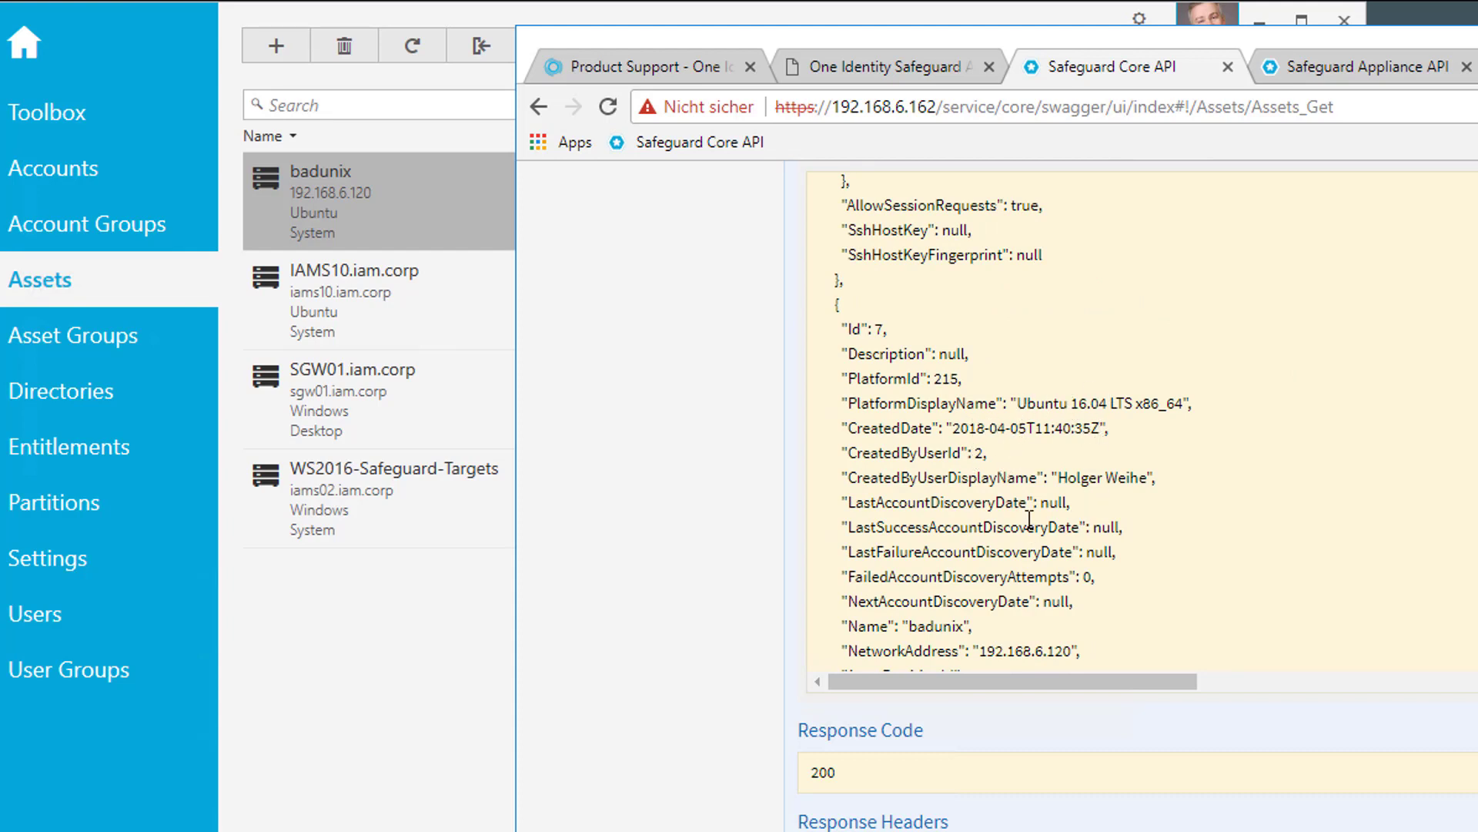
scroll(1116, 539, "down", 2)
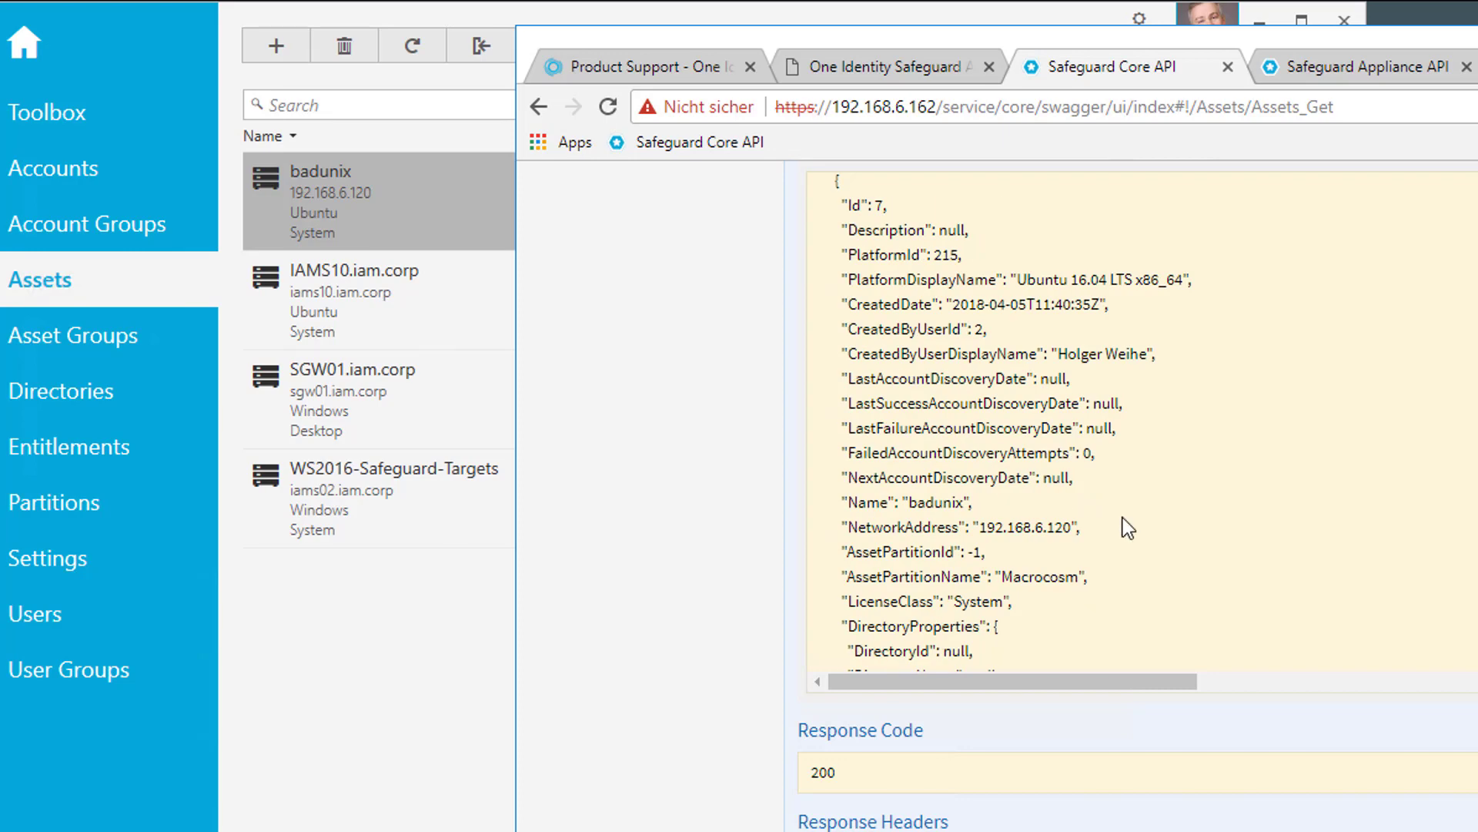
scroll(1128, 528, "up", 2)
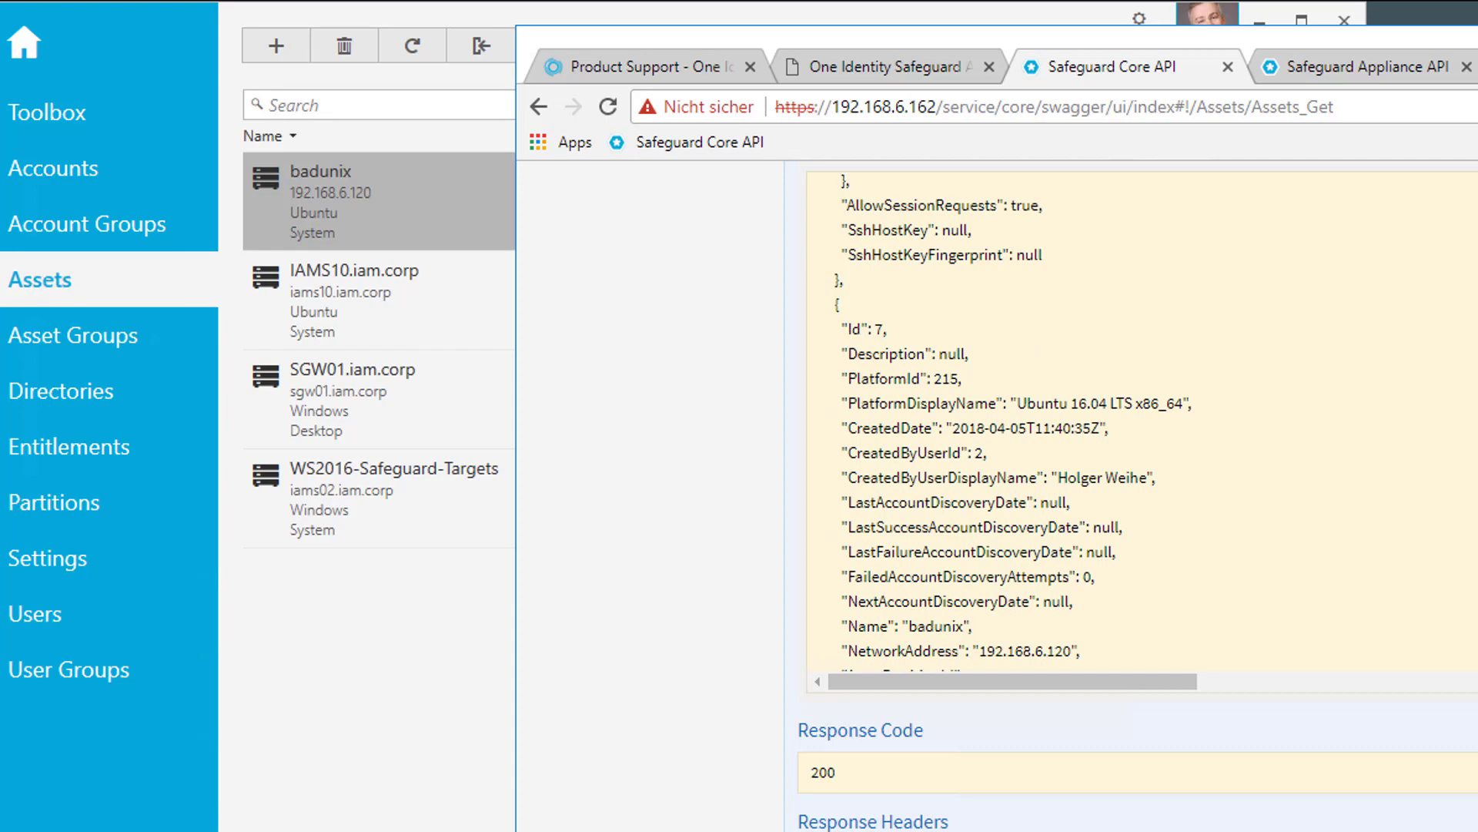
scroll(1140, 462, "up", 1)
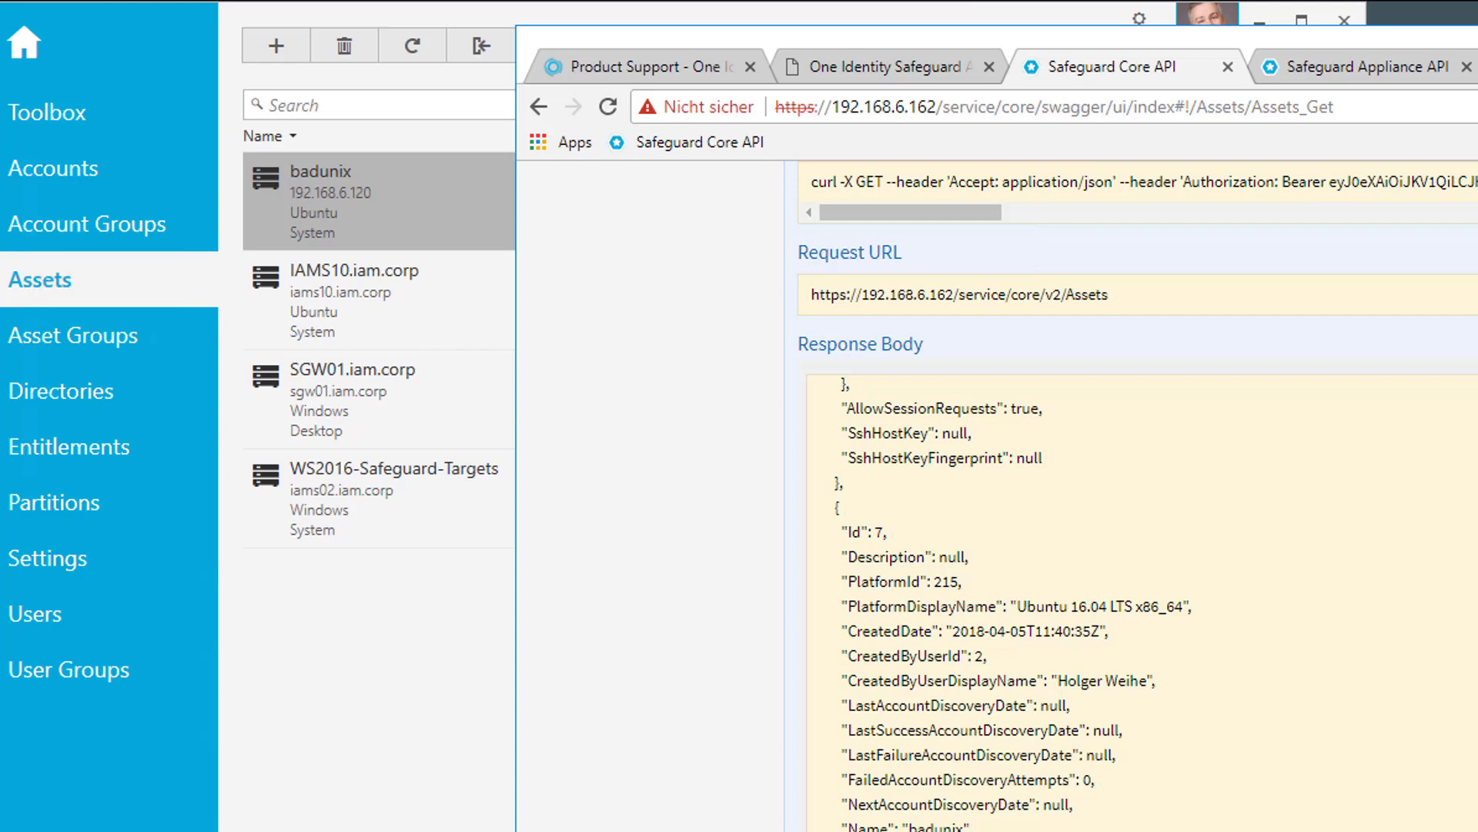
scroll(1132, 493, "up", 4)
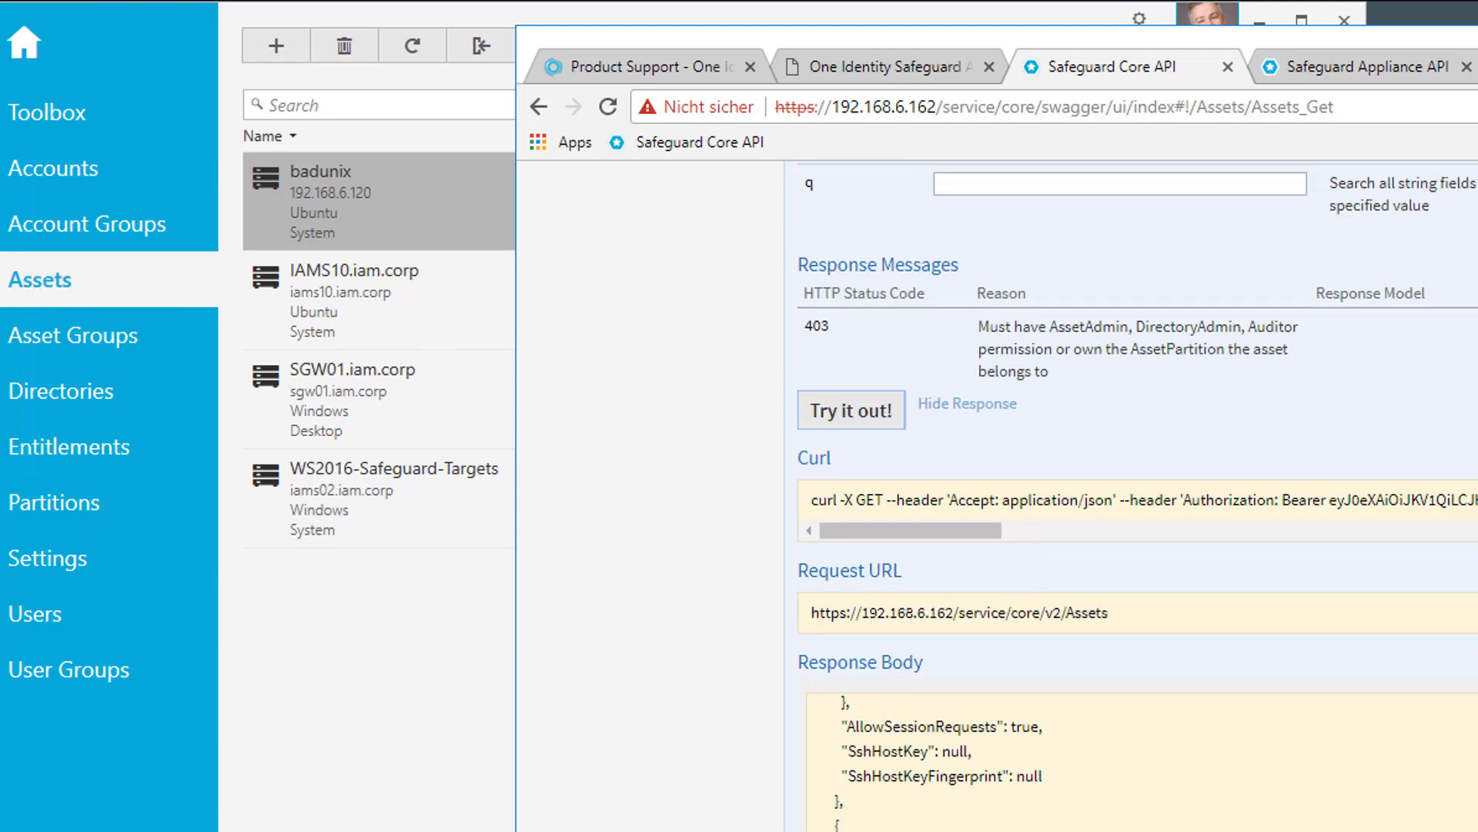
Rerun GET /v2/Assets with filter 'id eq 7', returning badunix at 192.168.6.120
scroll(1023, 548, "up", 11)
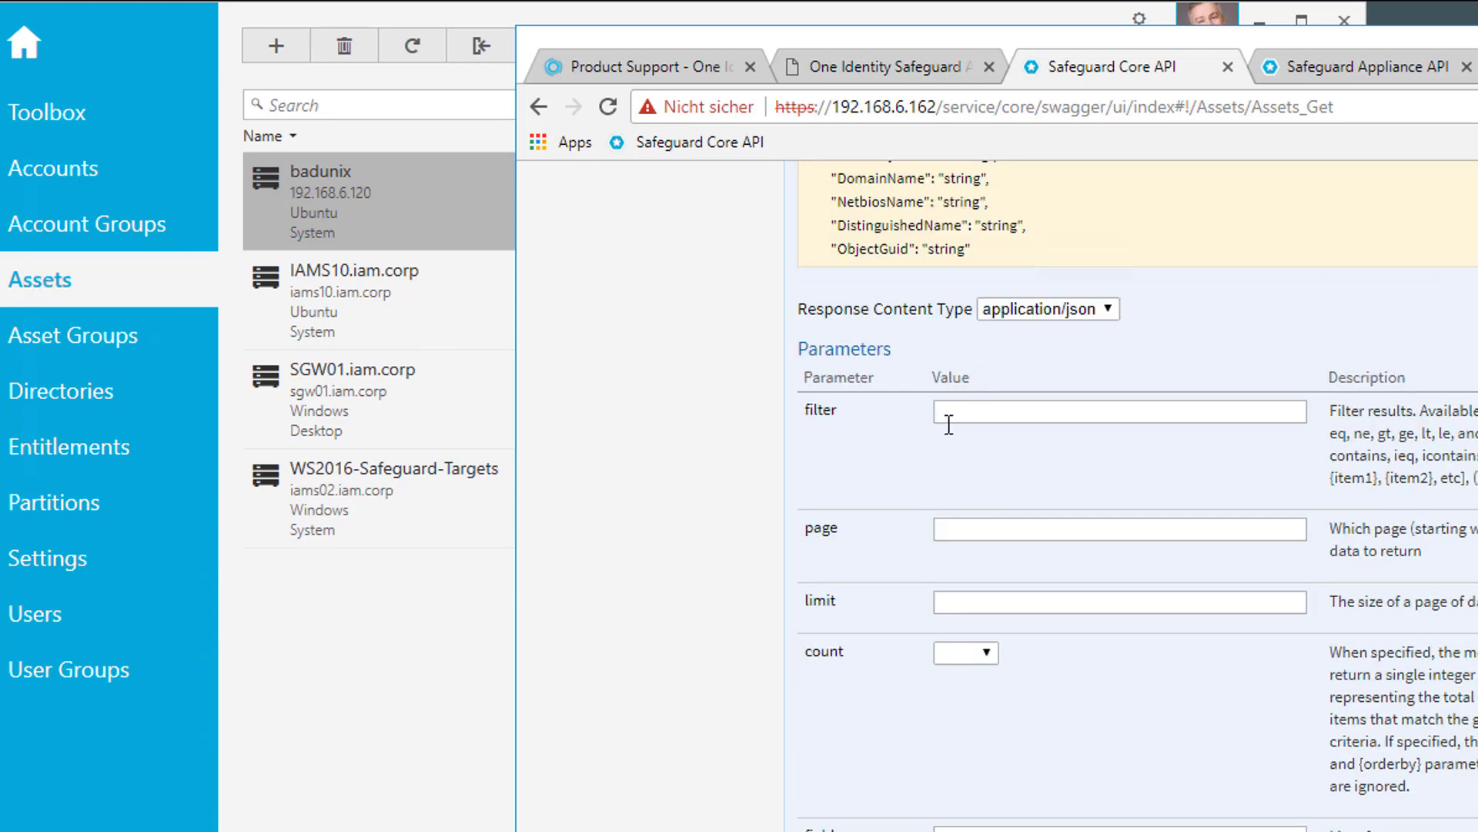
left_click(971, 415)
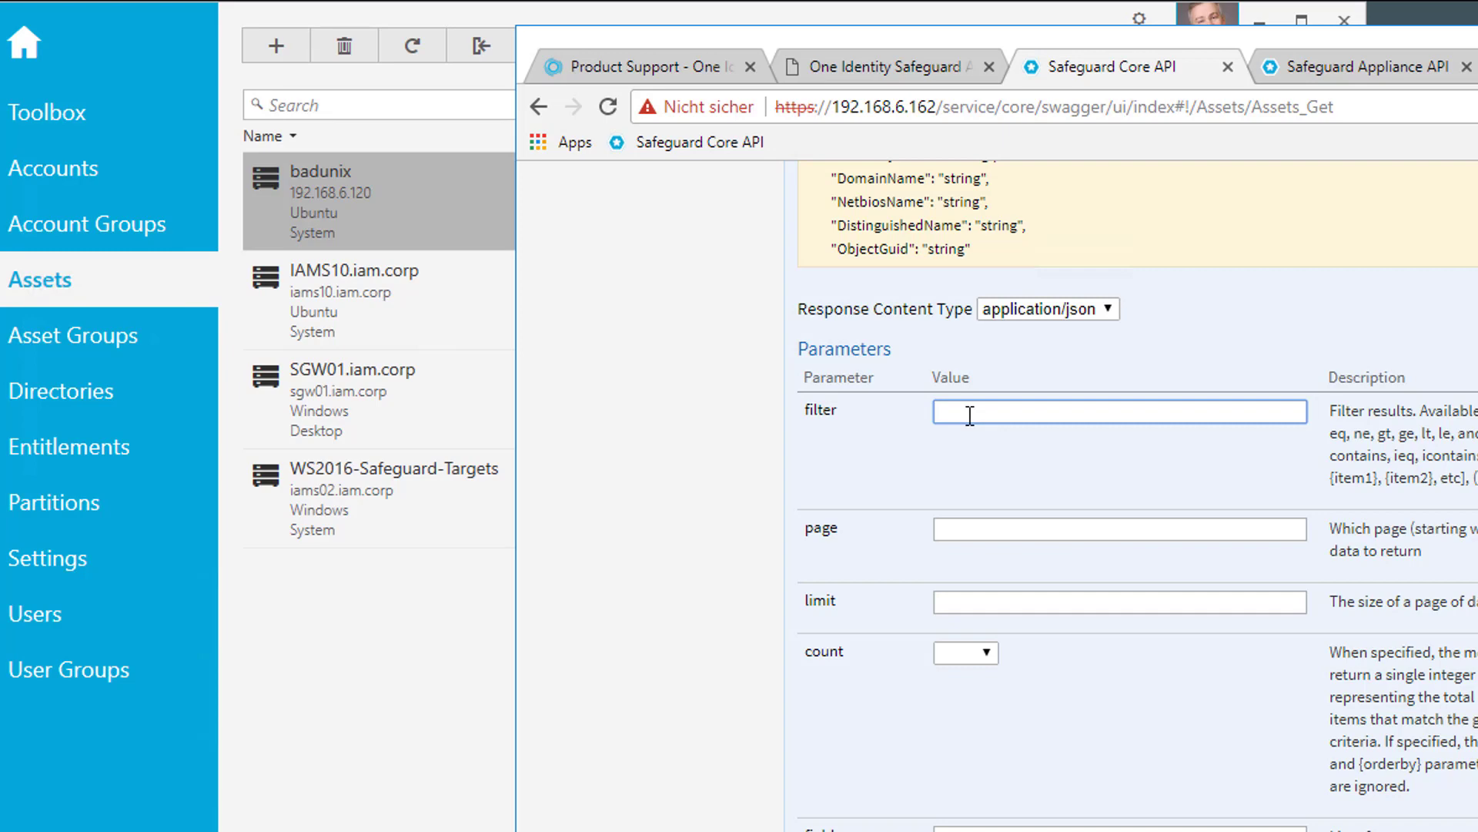
type("id eq 7")
scroll(1106, 679, "down", 4)
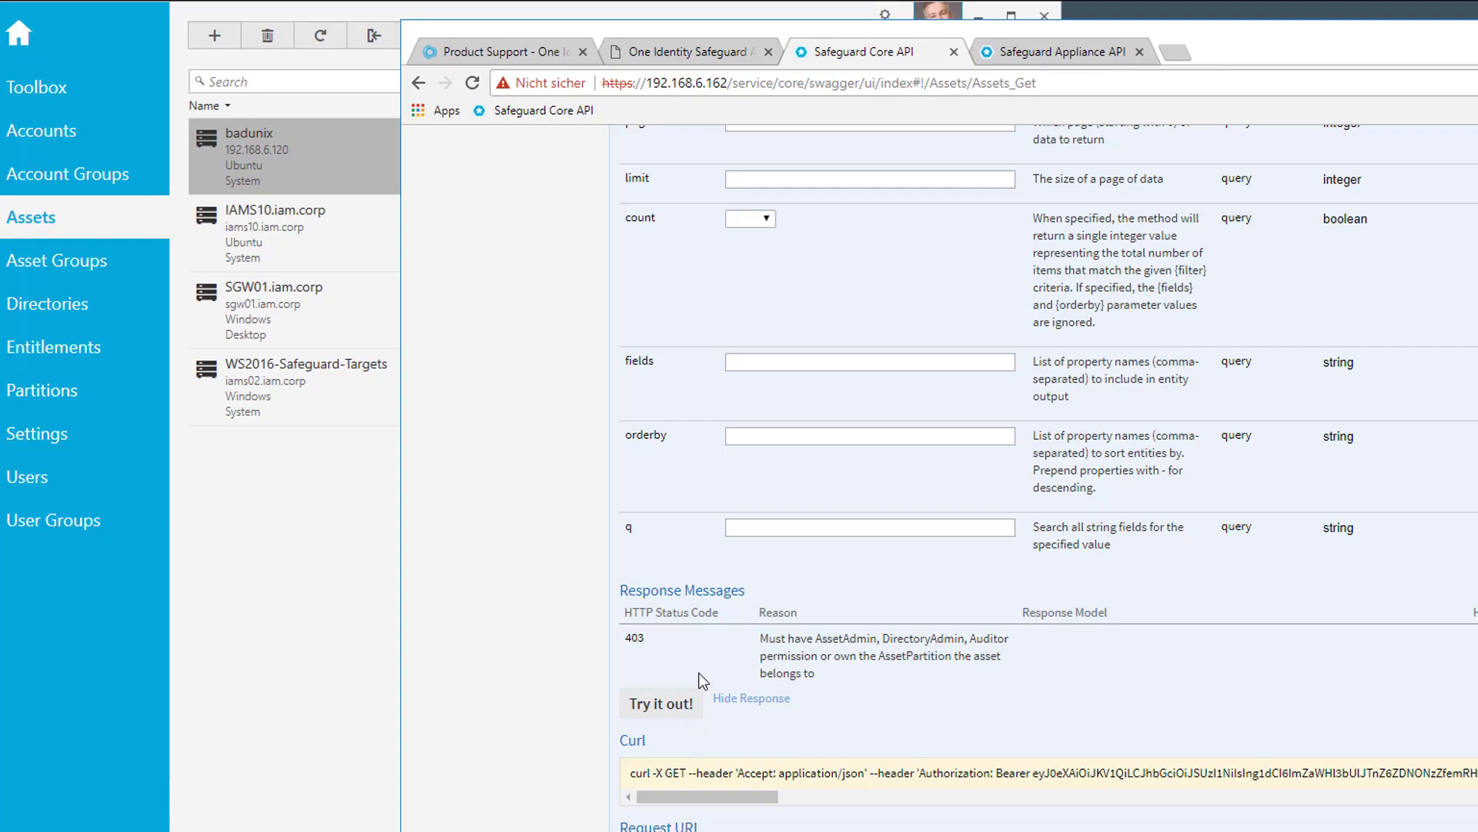
left_click(630, 662)
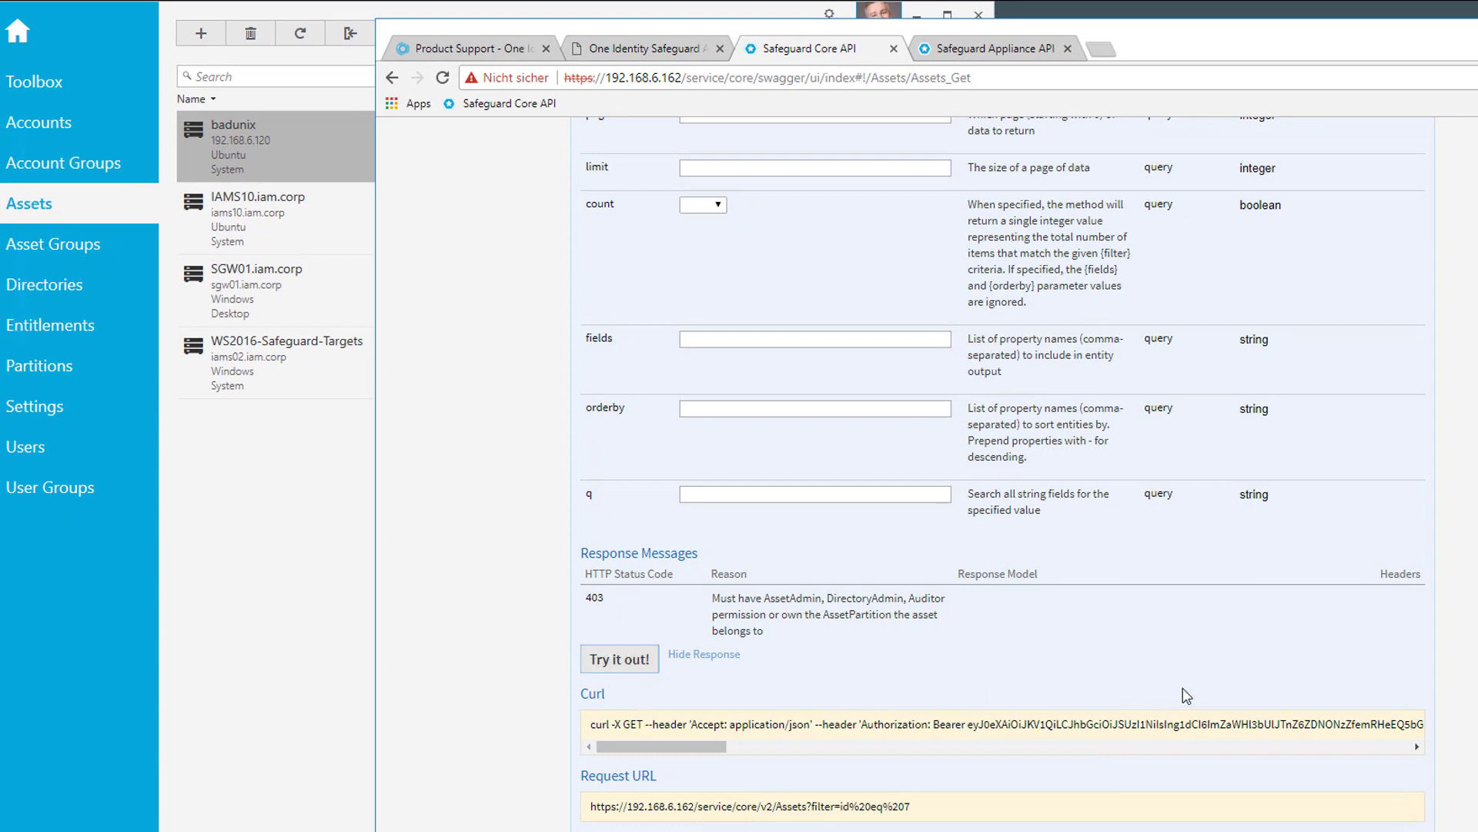
scroll(885, 670, "down", 2)
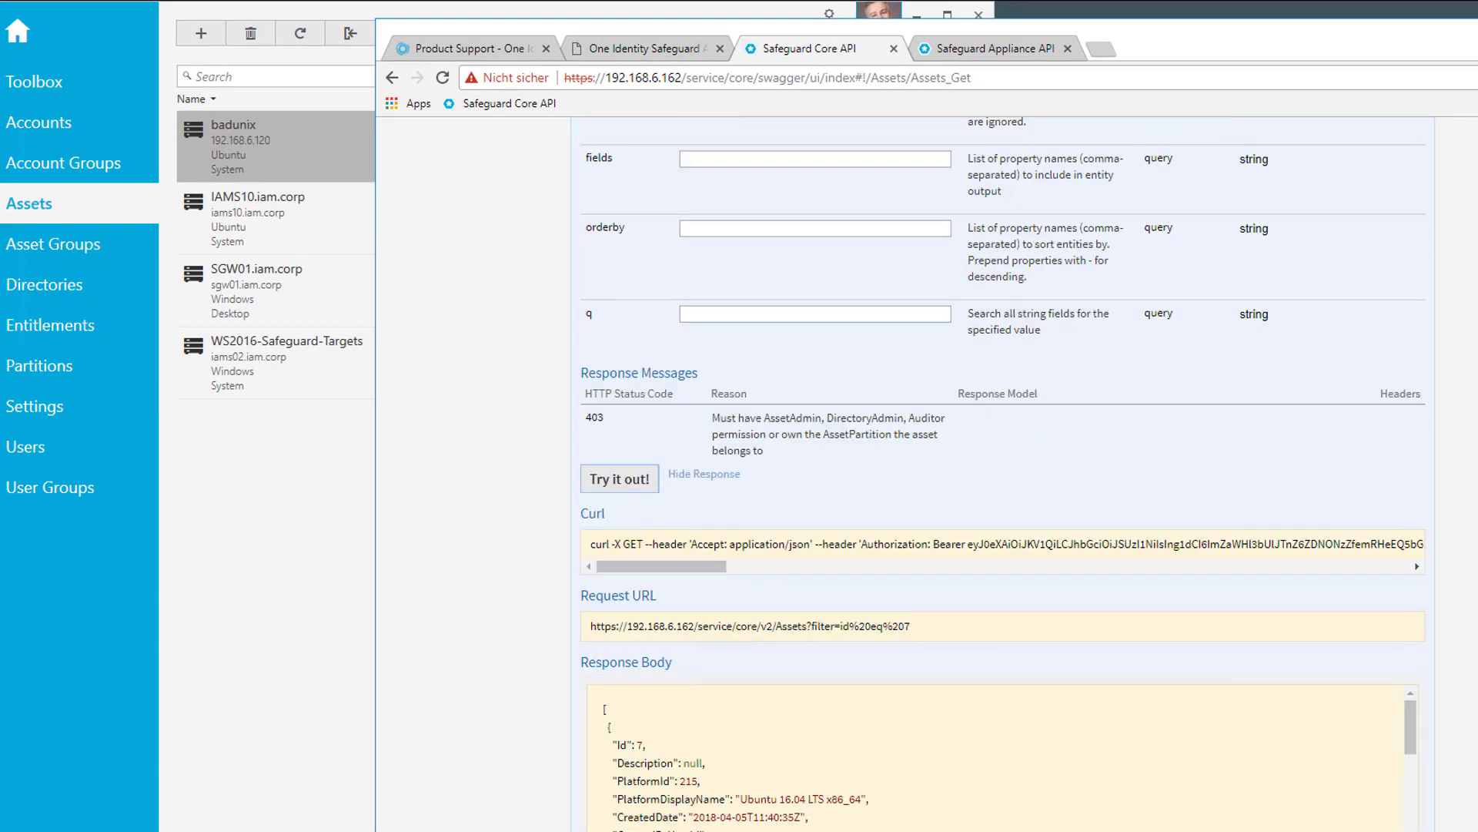
scroll(992, 493, "down", 4)
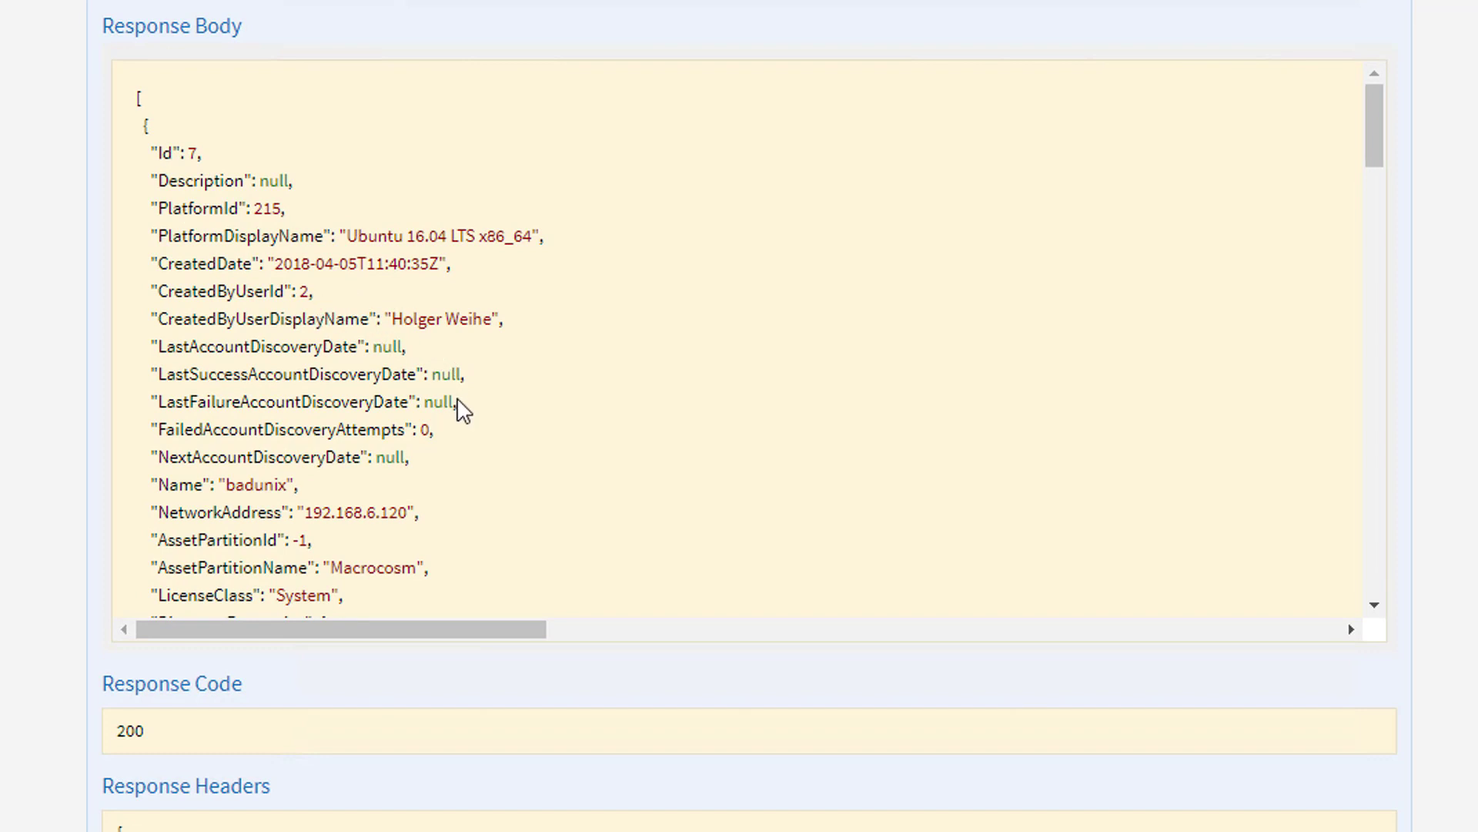
Select and copy the entire badunix JSON record from the Response Body
left_click_drag(226, 484, 291, 476)
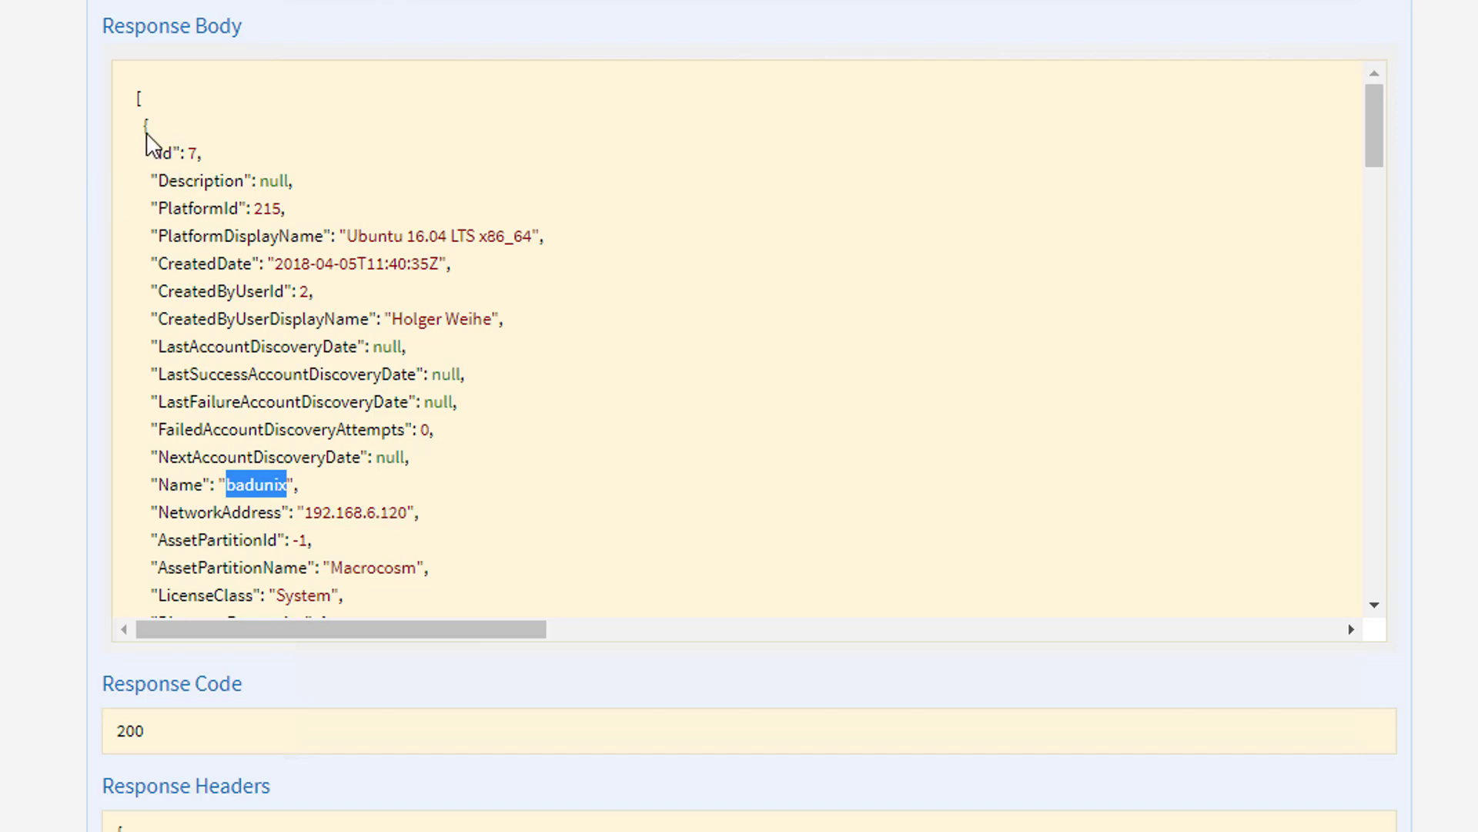
left_click_drag(142, 133, 302, 568)
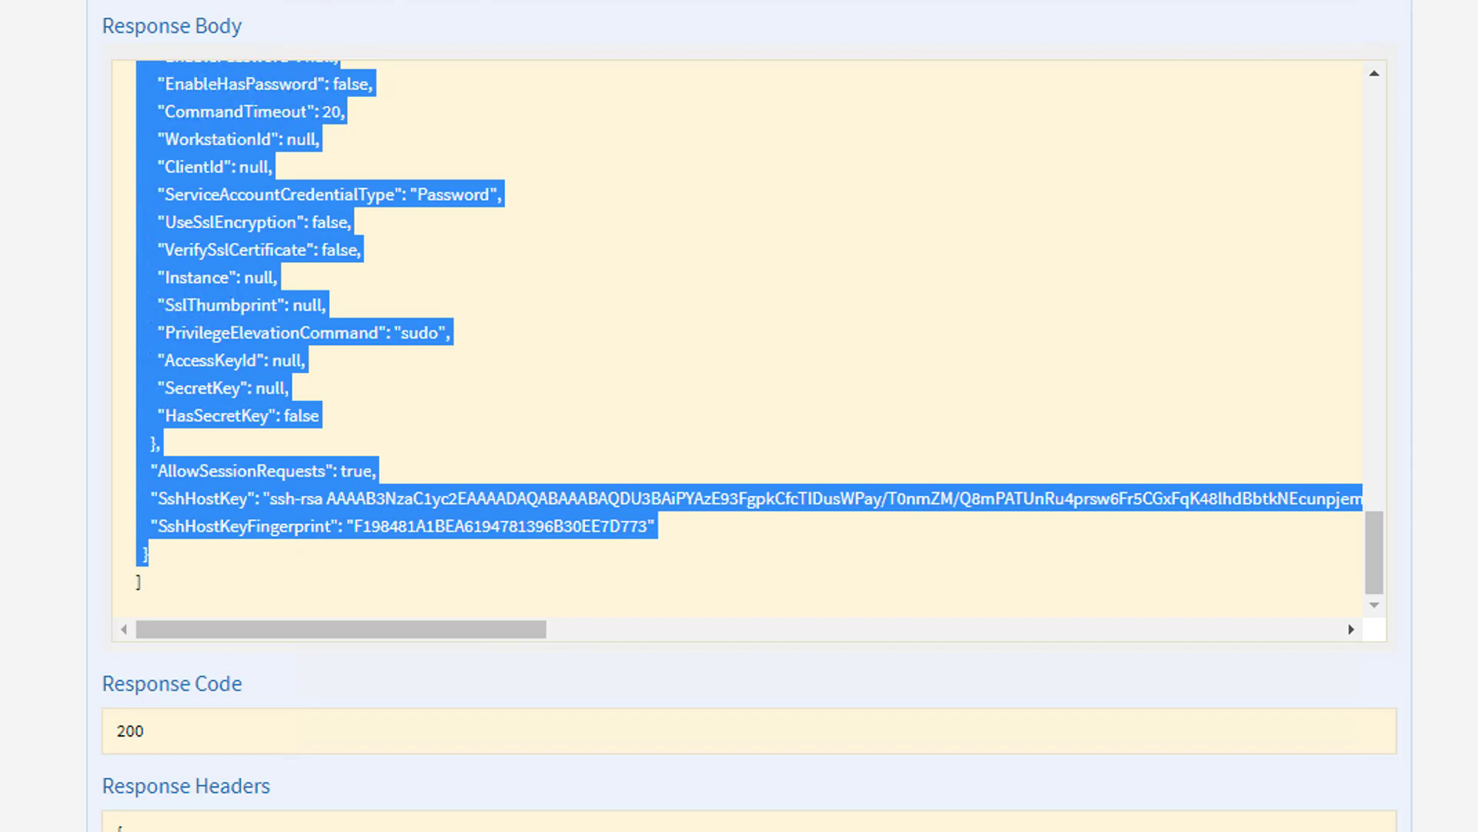
scroll(705, 241, "up", 15)
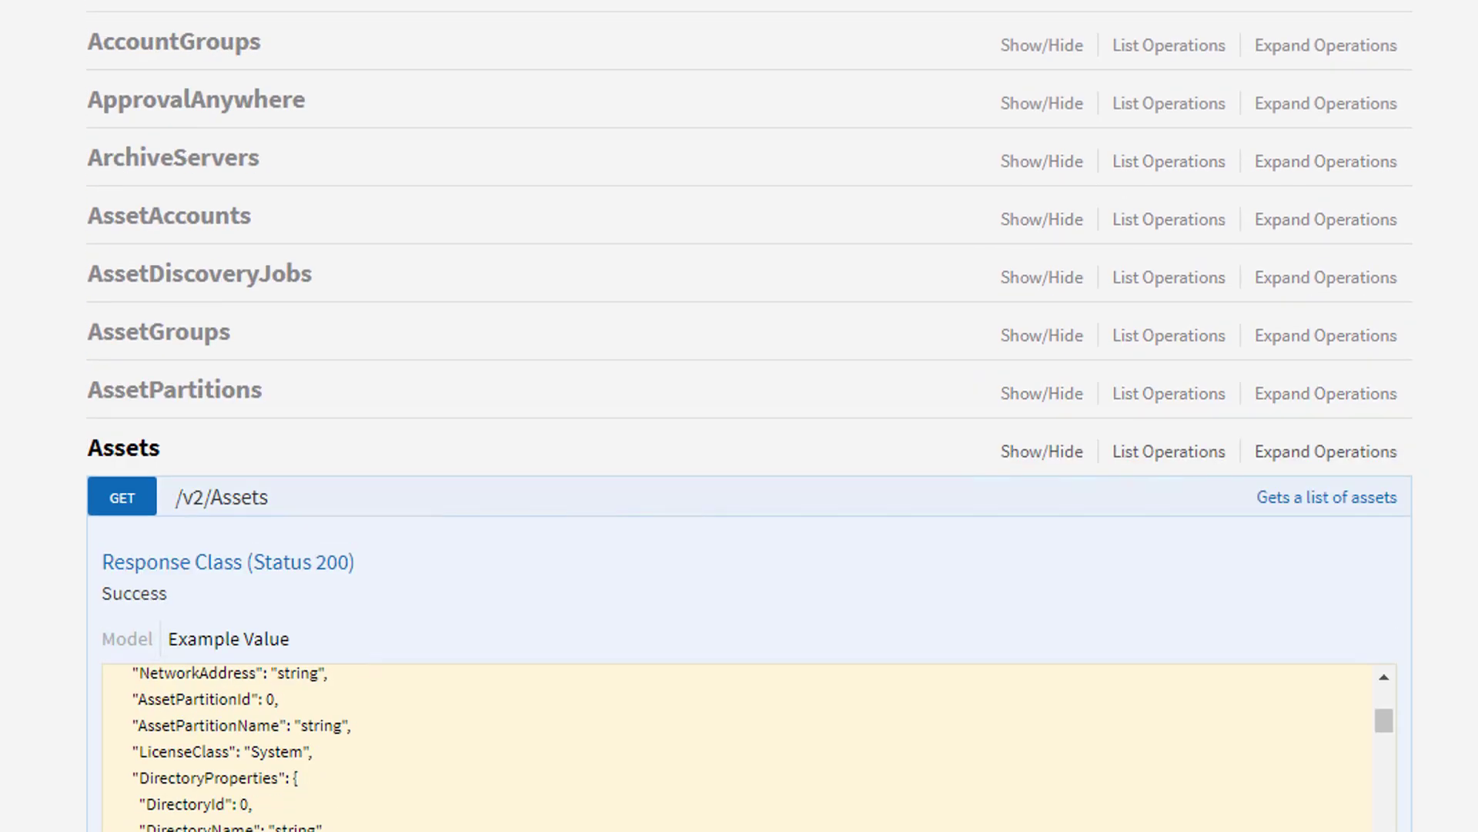
Collapse GET /v2/Assets, expand PUT /v2/Assets/{id}, and review its Example Value body
left_click(132, 503)
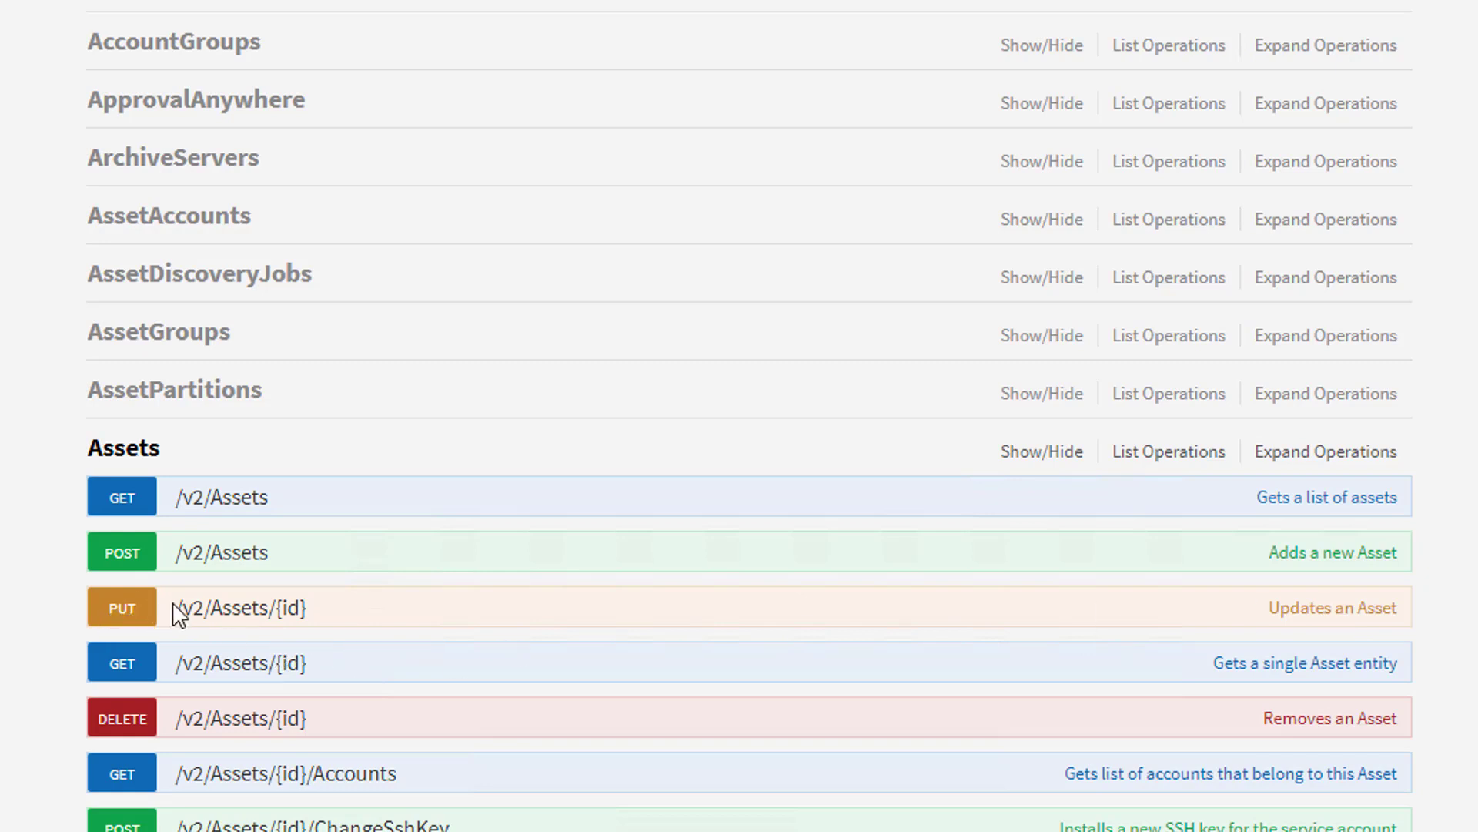
left_click(119, 614)
scroll(650, 575, "down", 5)
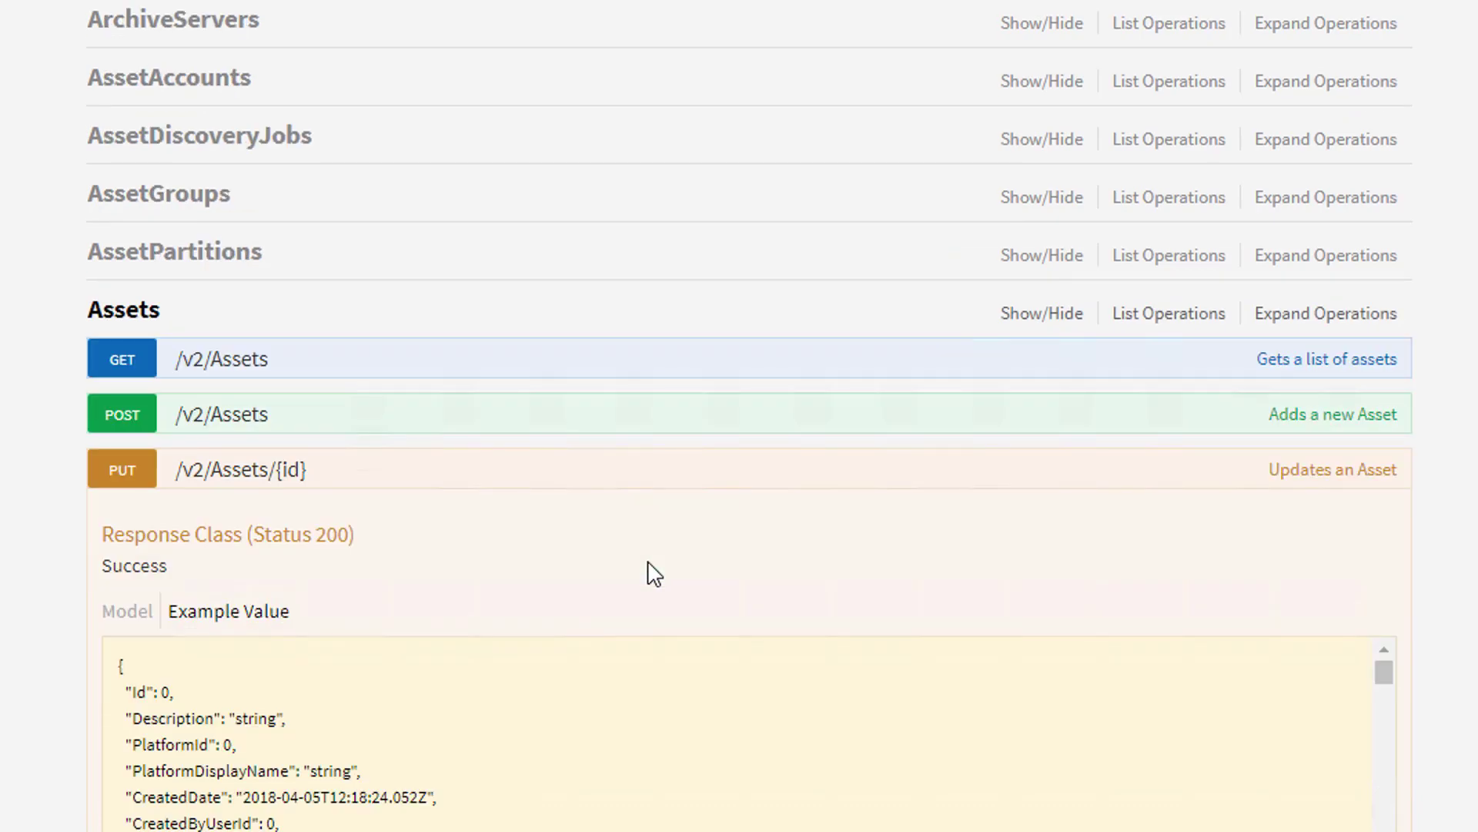
scroll(654, 573, "down", 2)
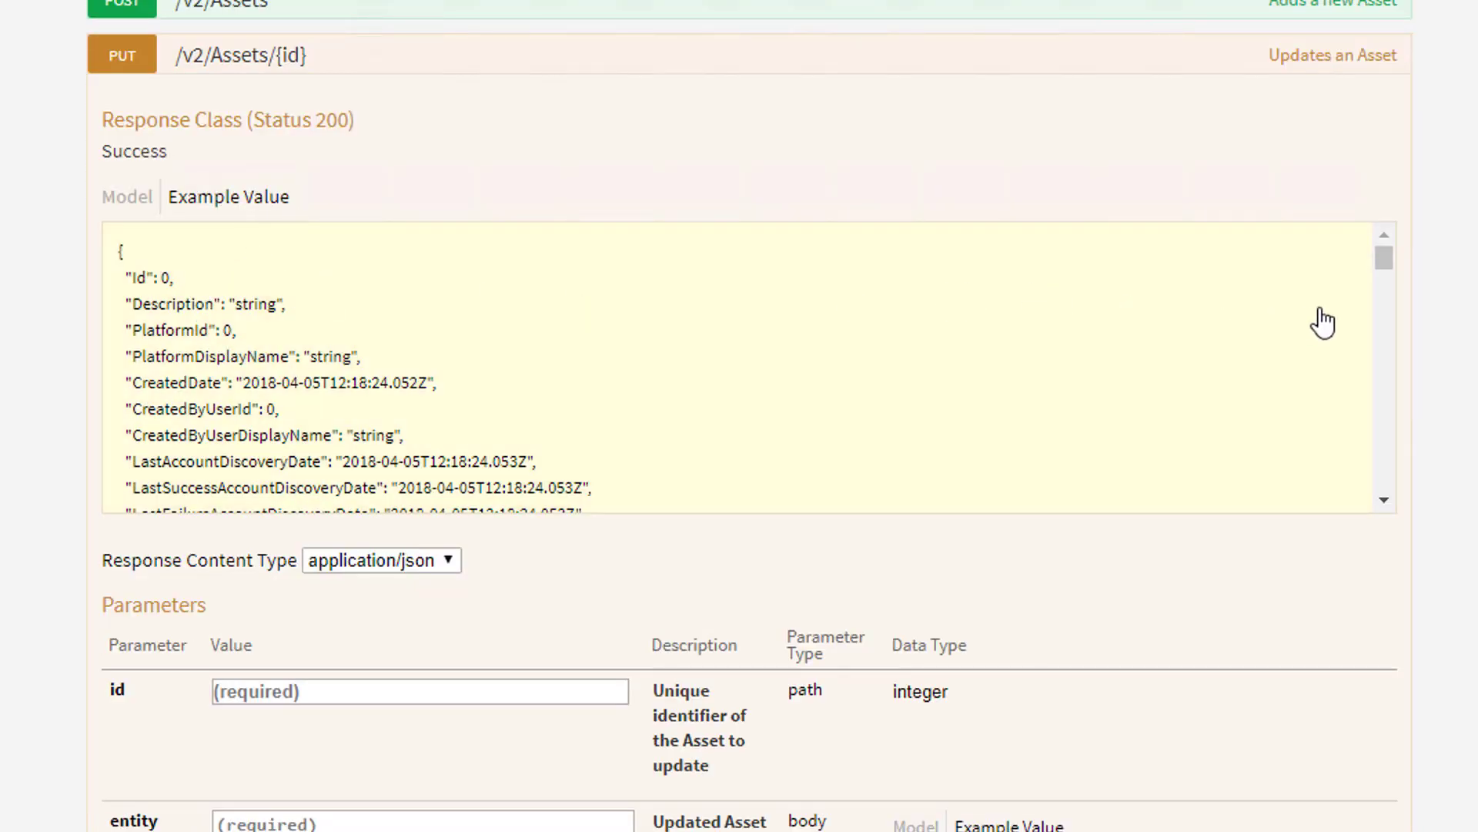
left_click_drag(1385, 258, 1397, 370)
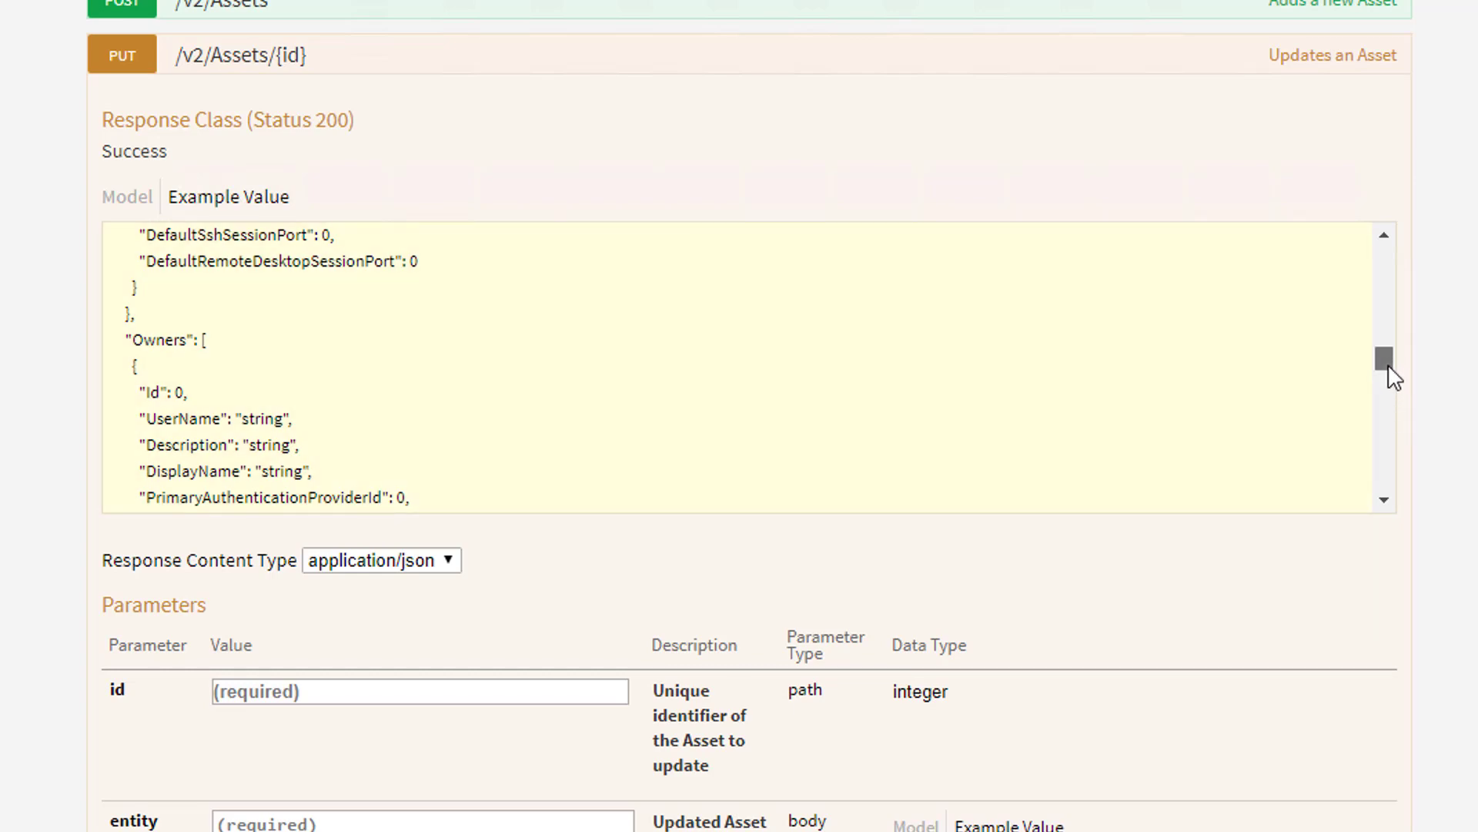
left_click_drag(1395, 377, 1379, 523)
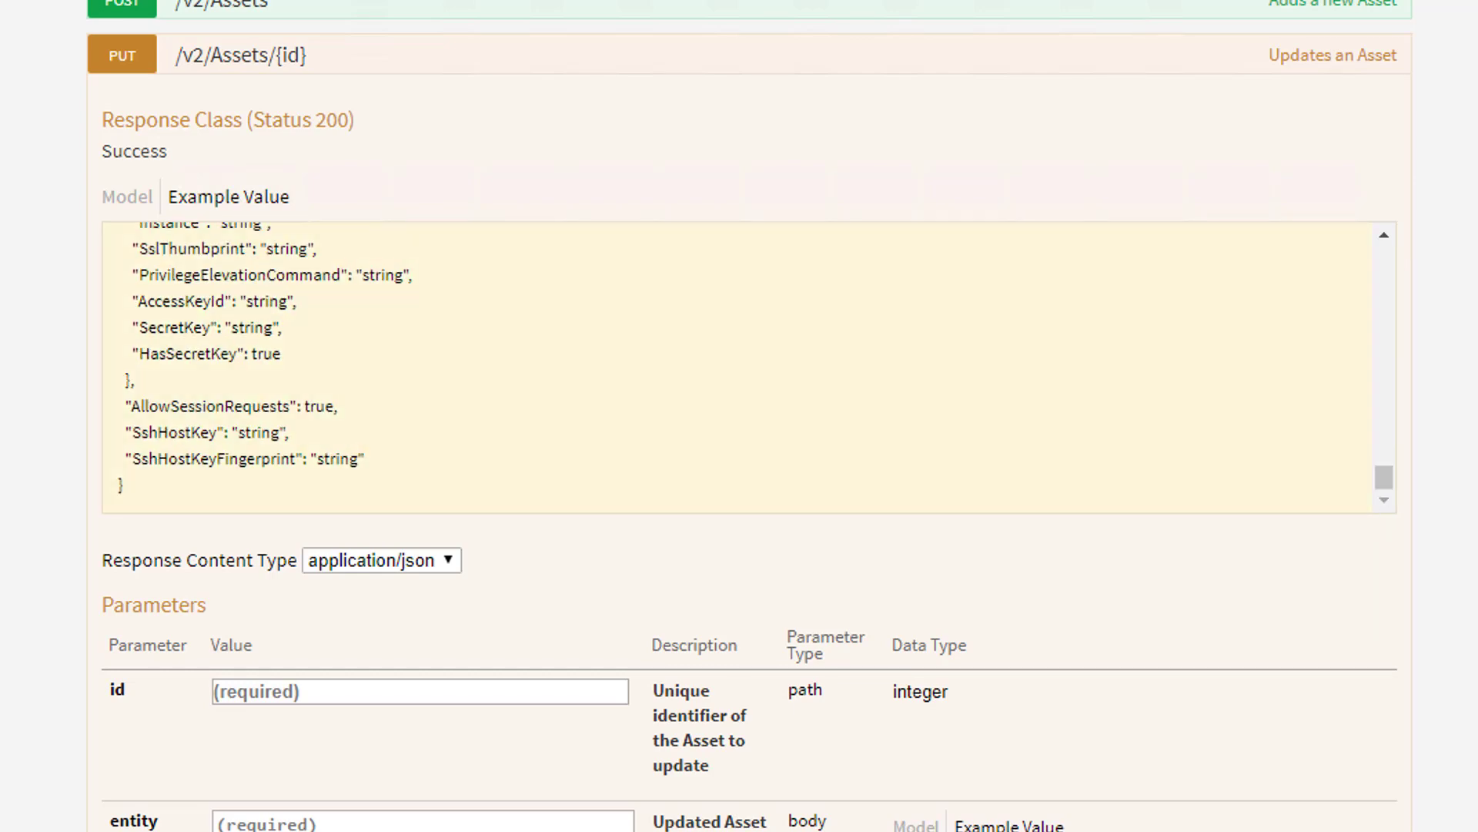
scroll(724, 323, "down", 5)
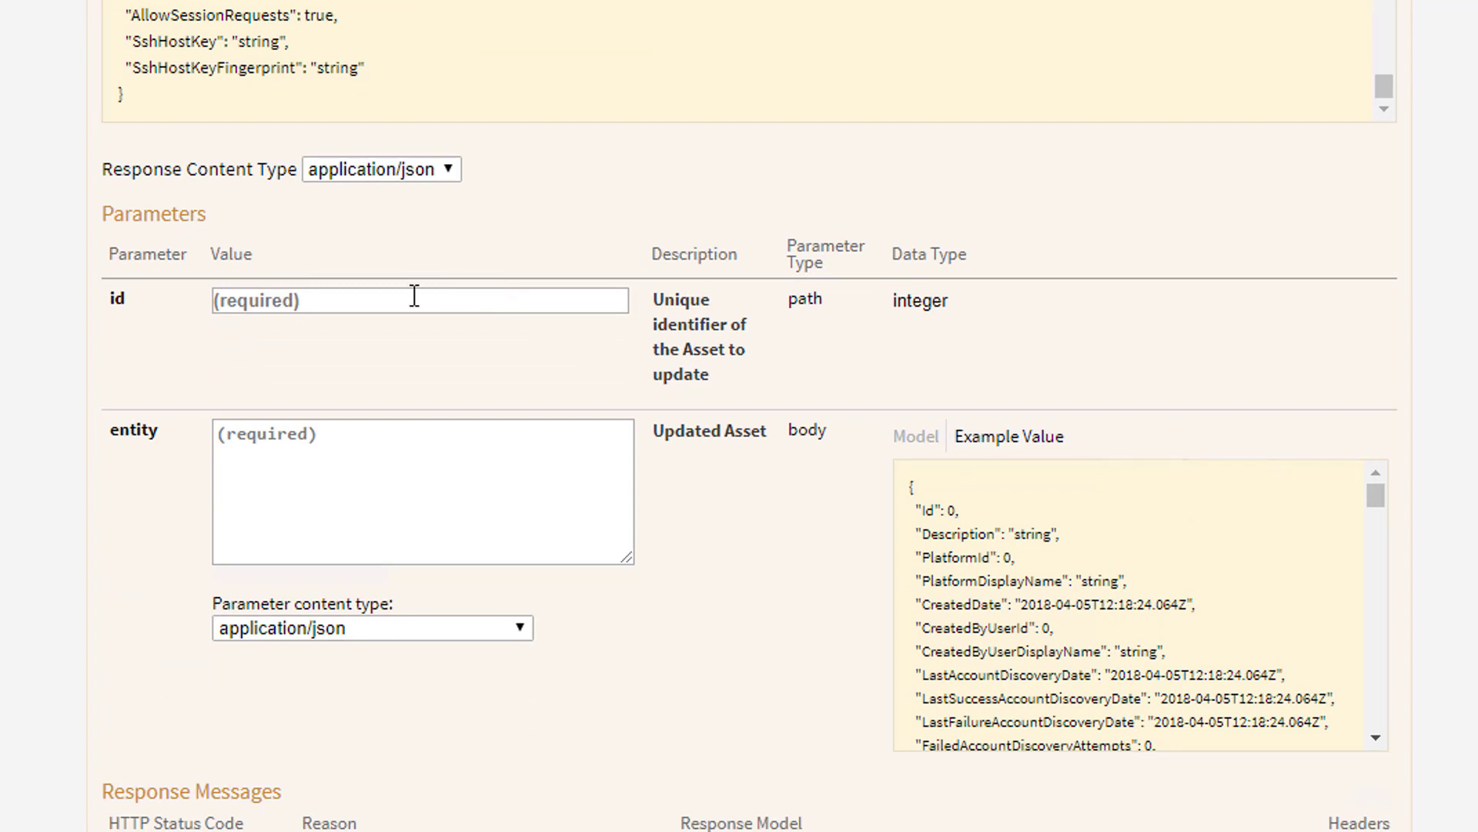
Enter asset id 7 and paste the copied asset JSON into the enlarged body field
left_click(415, 297)
type("7")
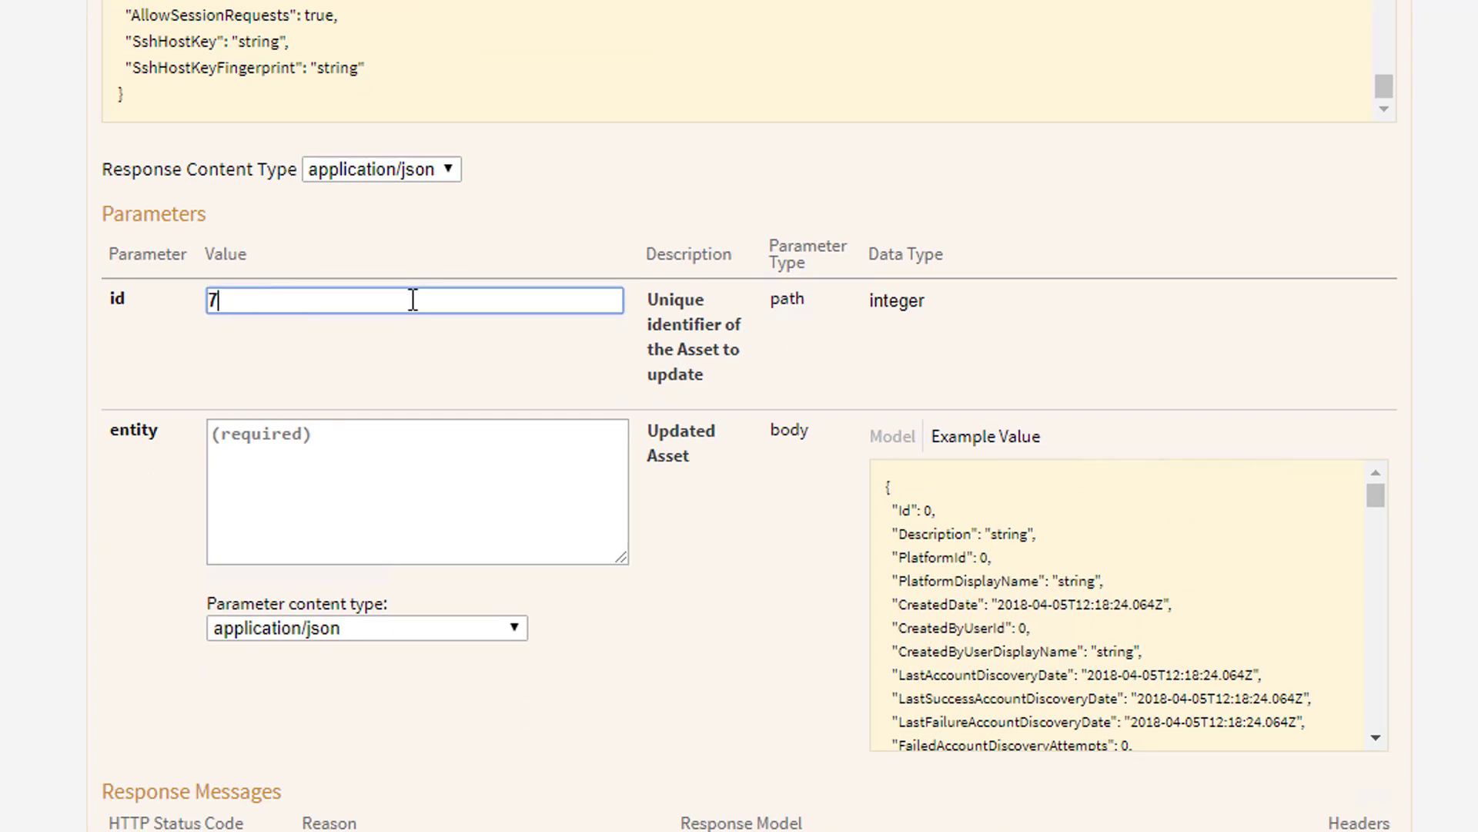
left_click(316, 443)
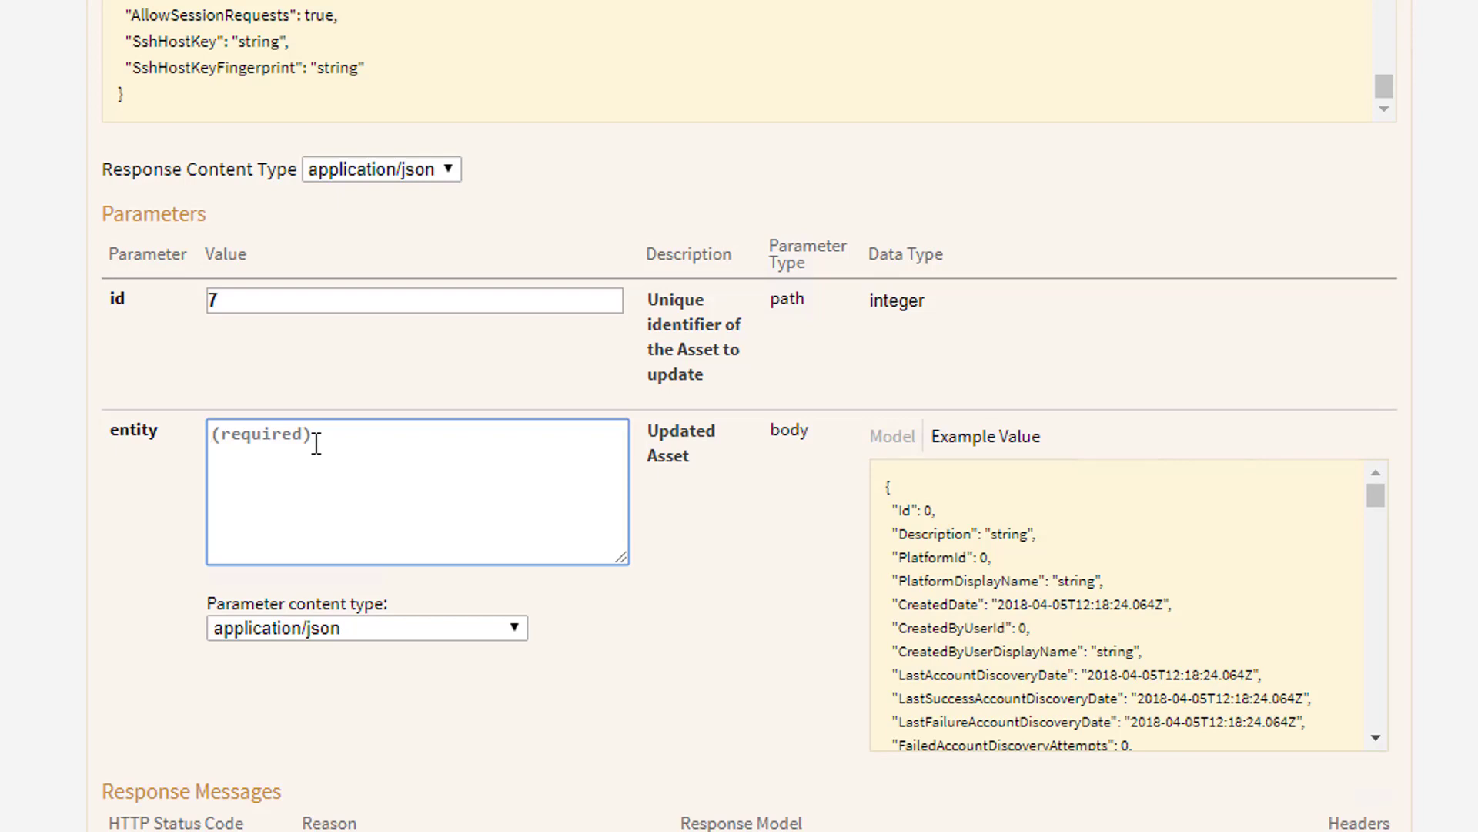
key("ctrl+v")
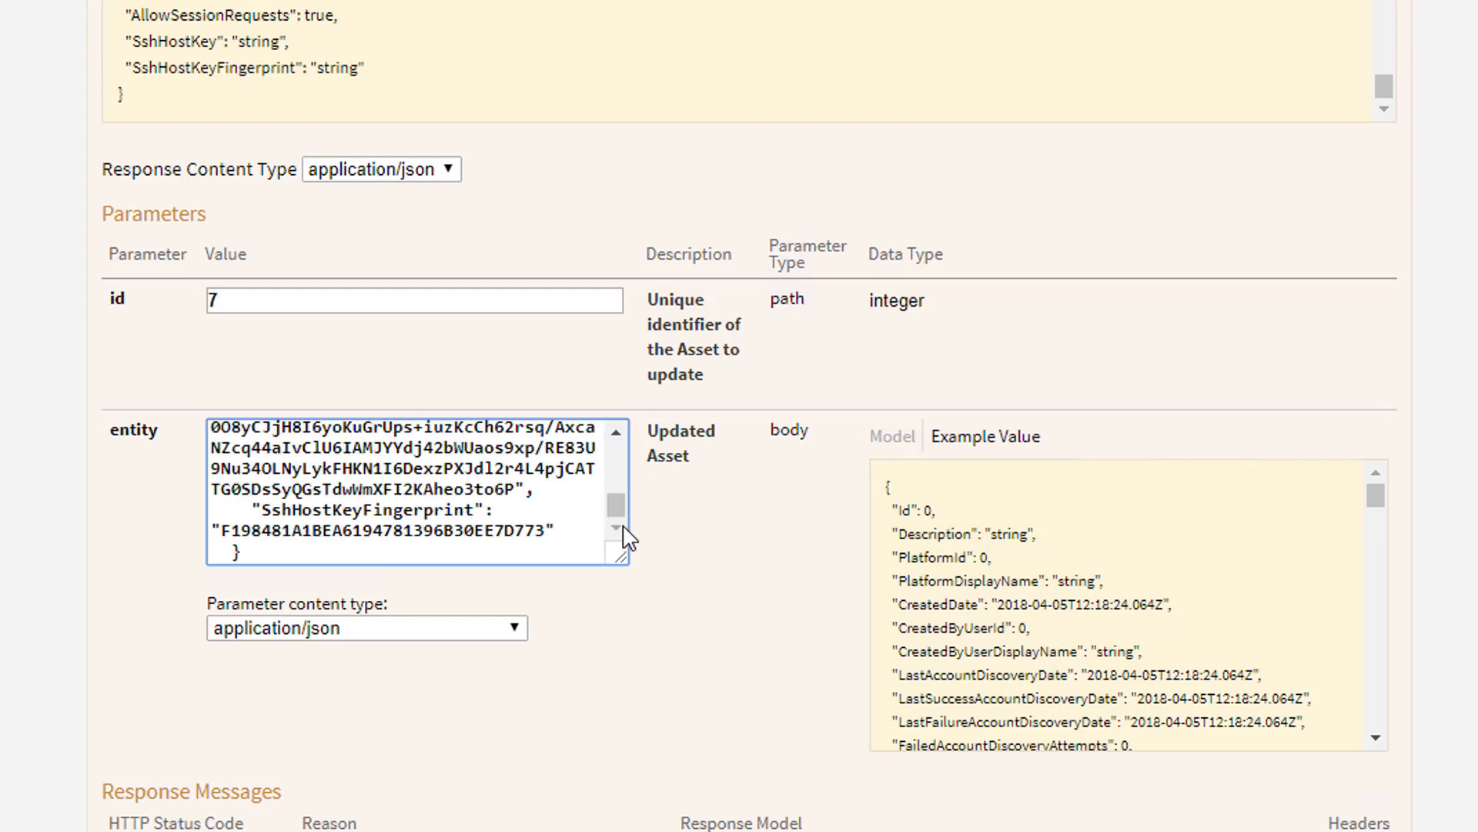
left_click_drag(614, 506, 614, 467)
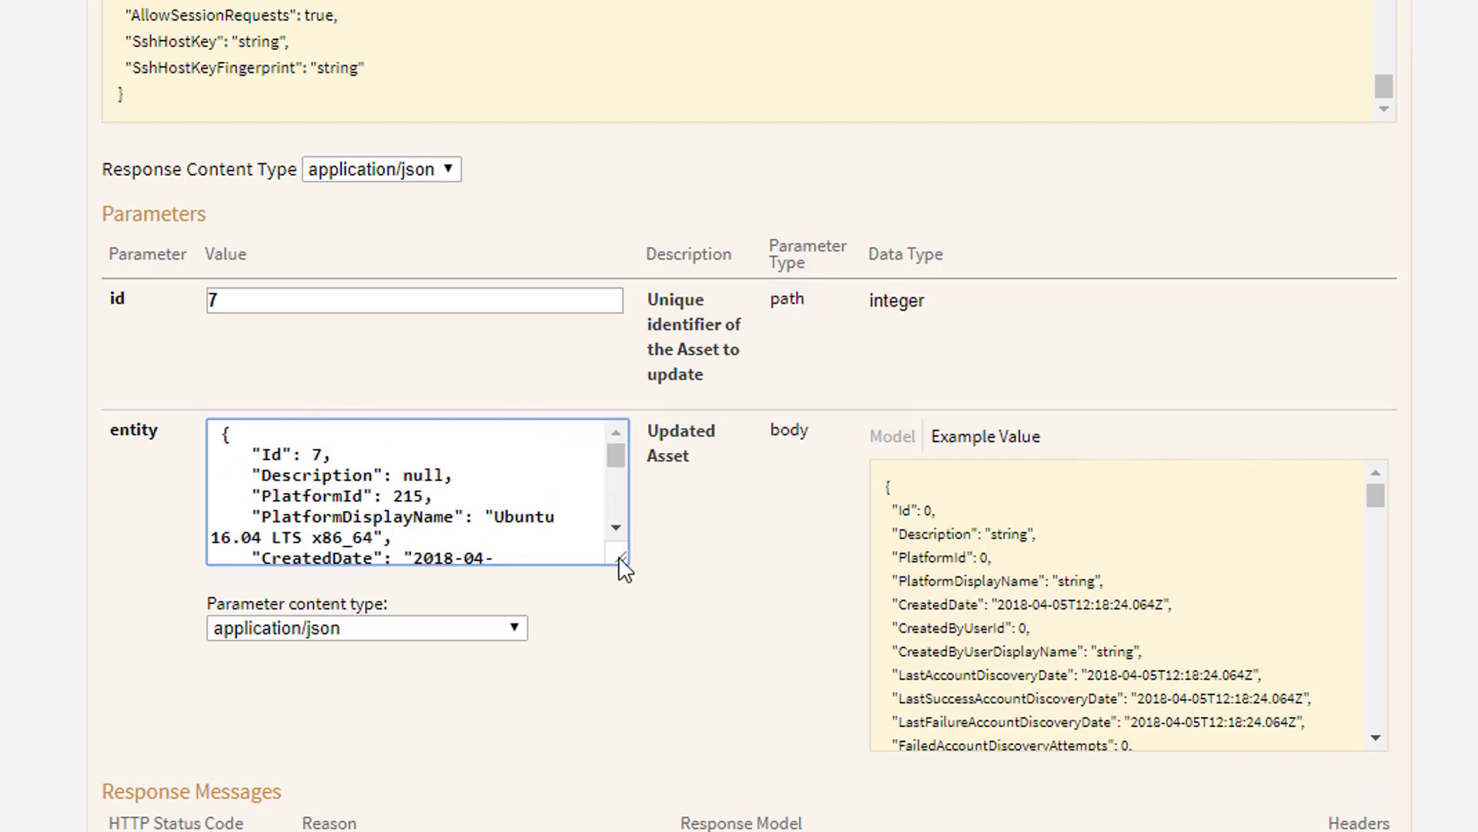
left_click_drag(618, 555, 1108, 793)
Change the asset's Name in the JSON from badunix to nice unix
scroll(806, 637, "down", 2)
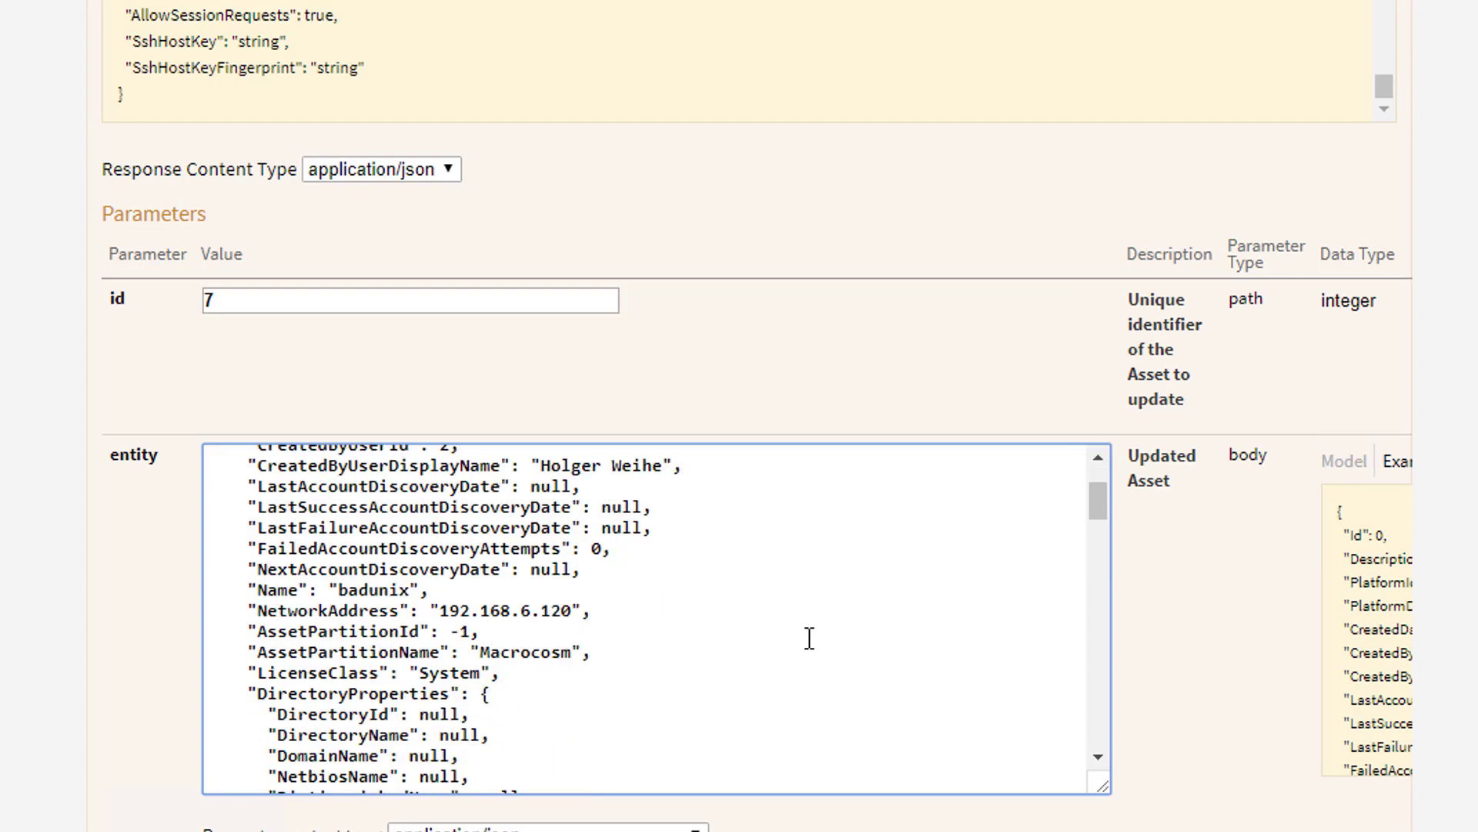
scroll(523, 715, "down", 2)
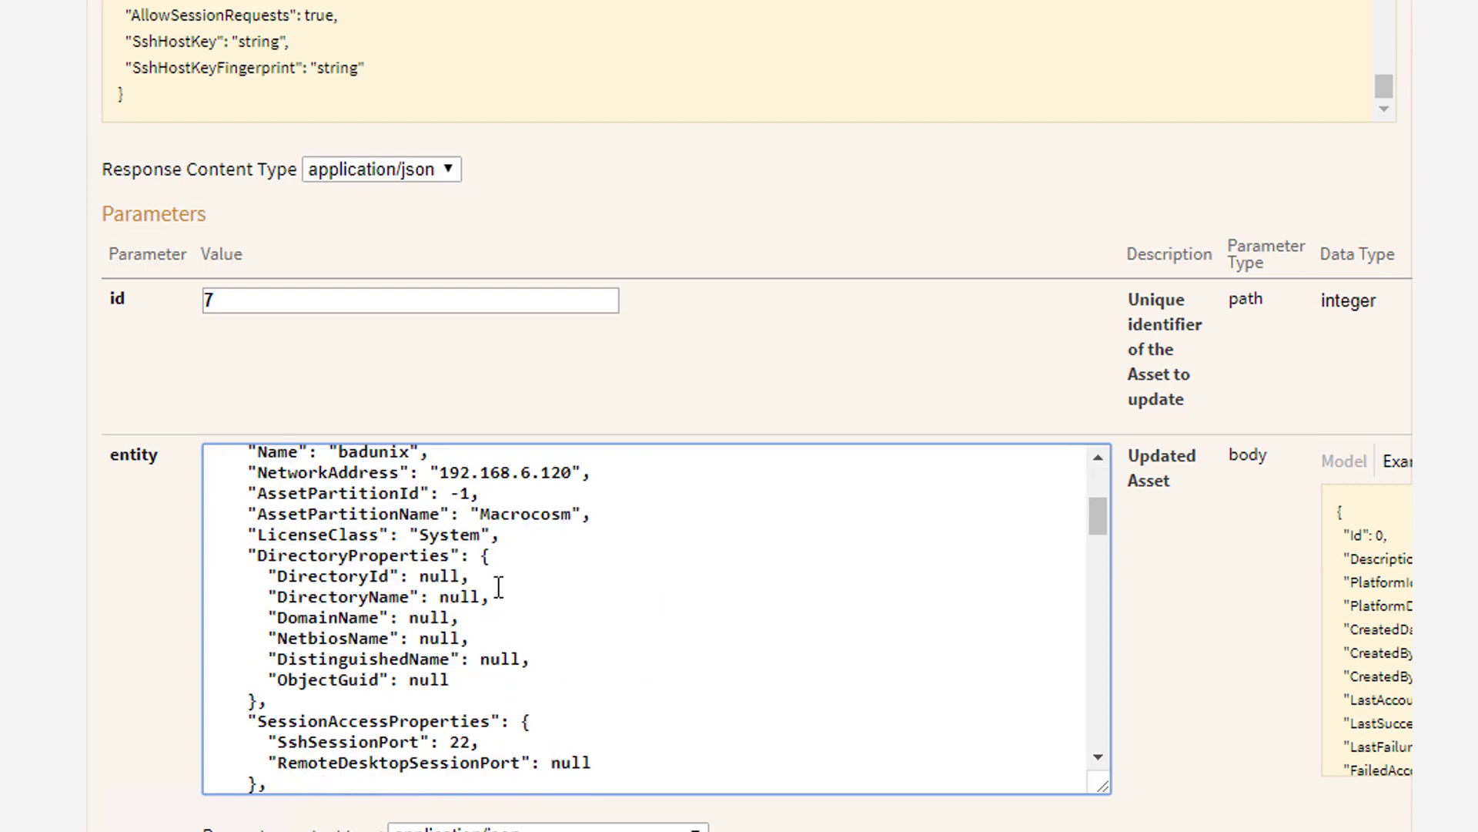
scroll(497, 550, "down", 2)
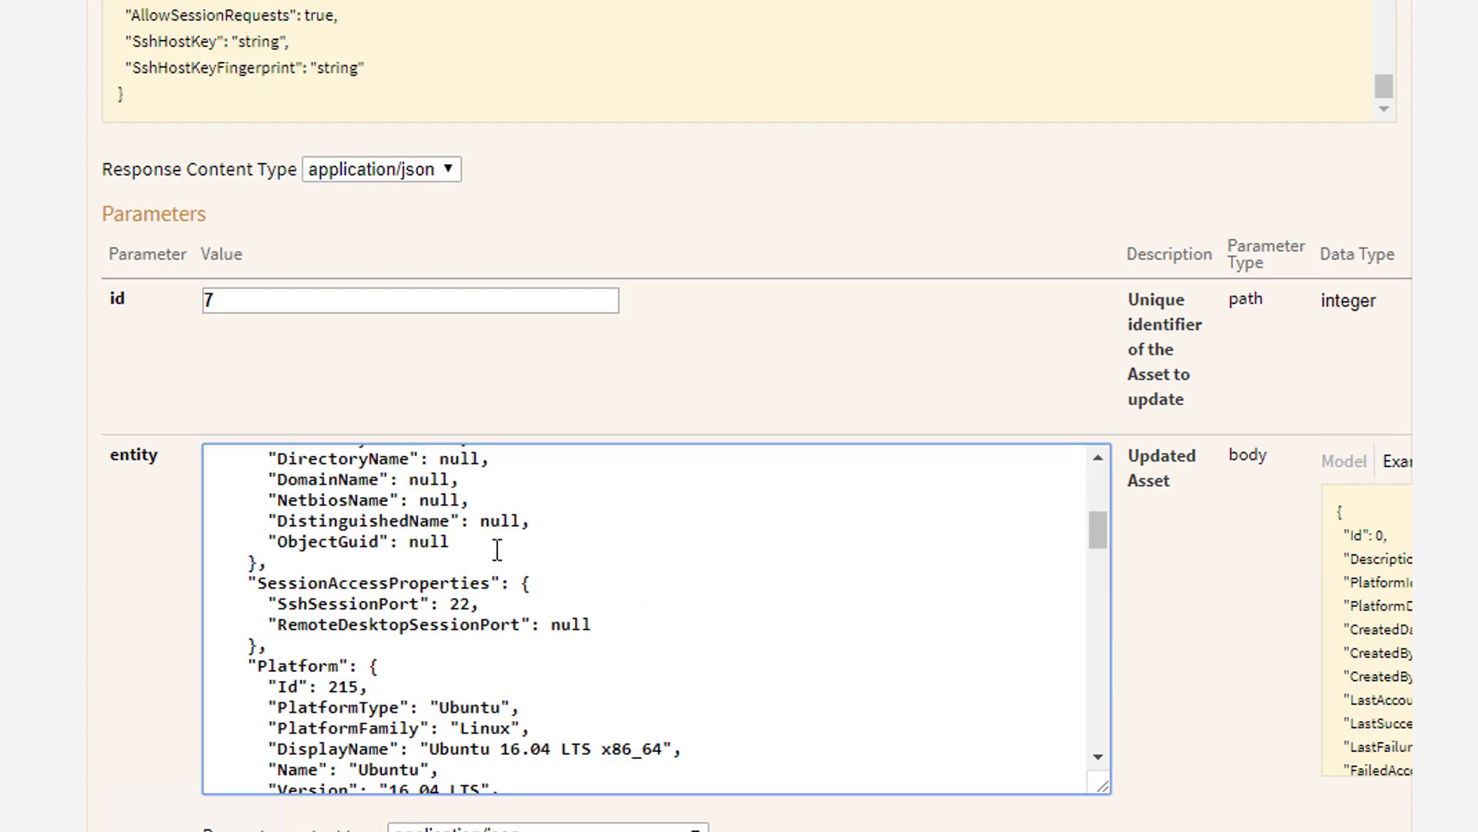
scroll(497, 550, "down", 4)
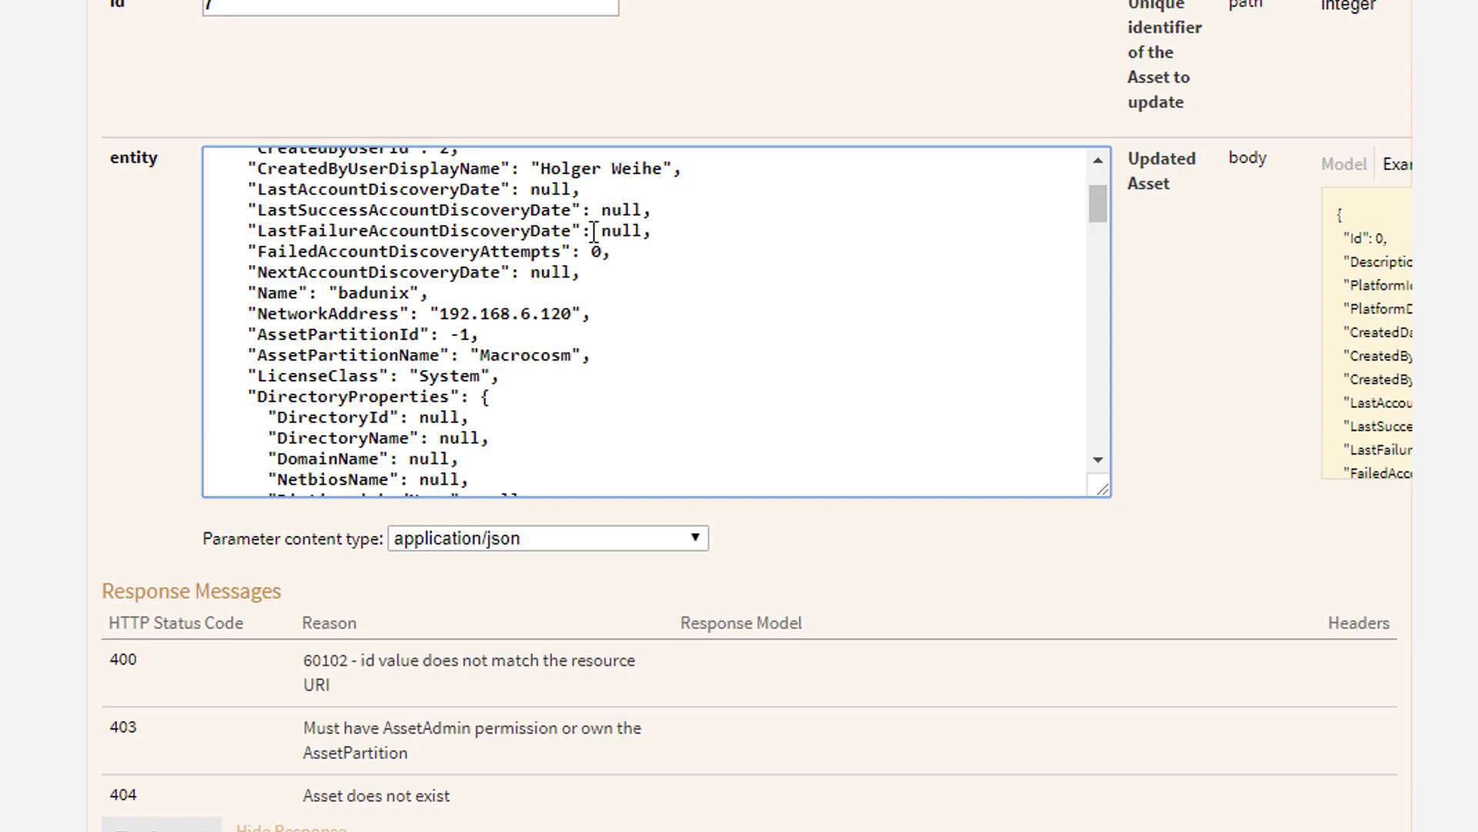
left_click(369, 296)
key("BackSpace")
key("BackSpace")
key("BackSpace")
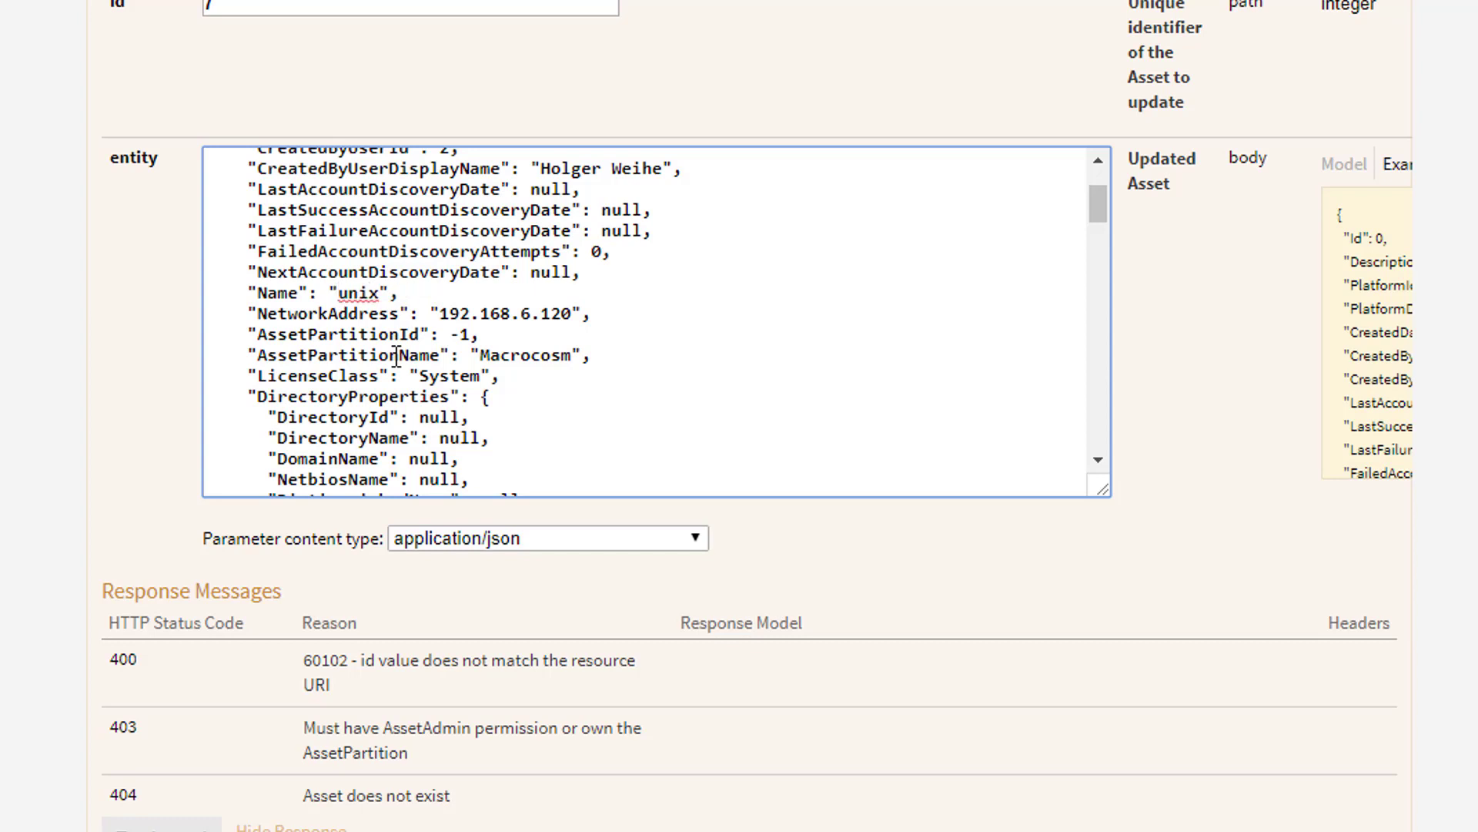
type("nice")
Send the PUT /v2/Assets/7 request that renames the asset to nice unix
scroll(937, 346, "down", 10)
left_click(176, 71)
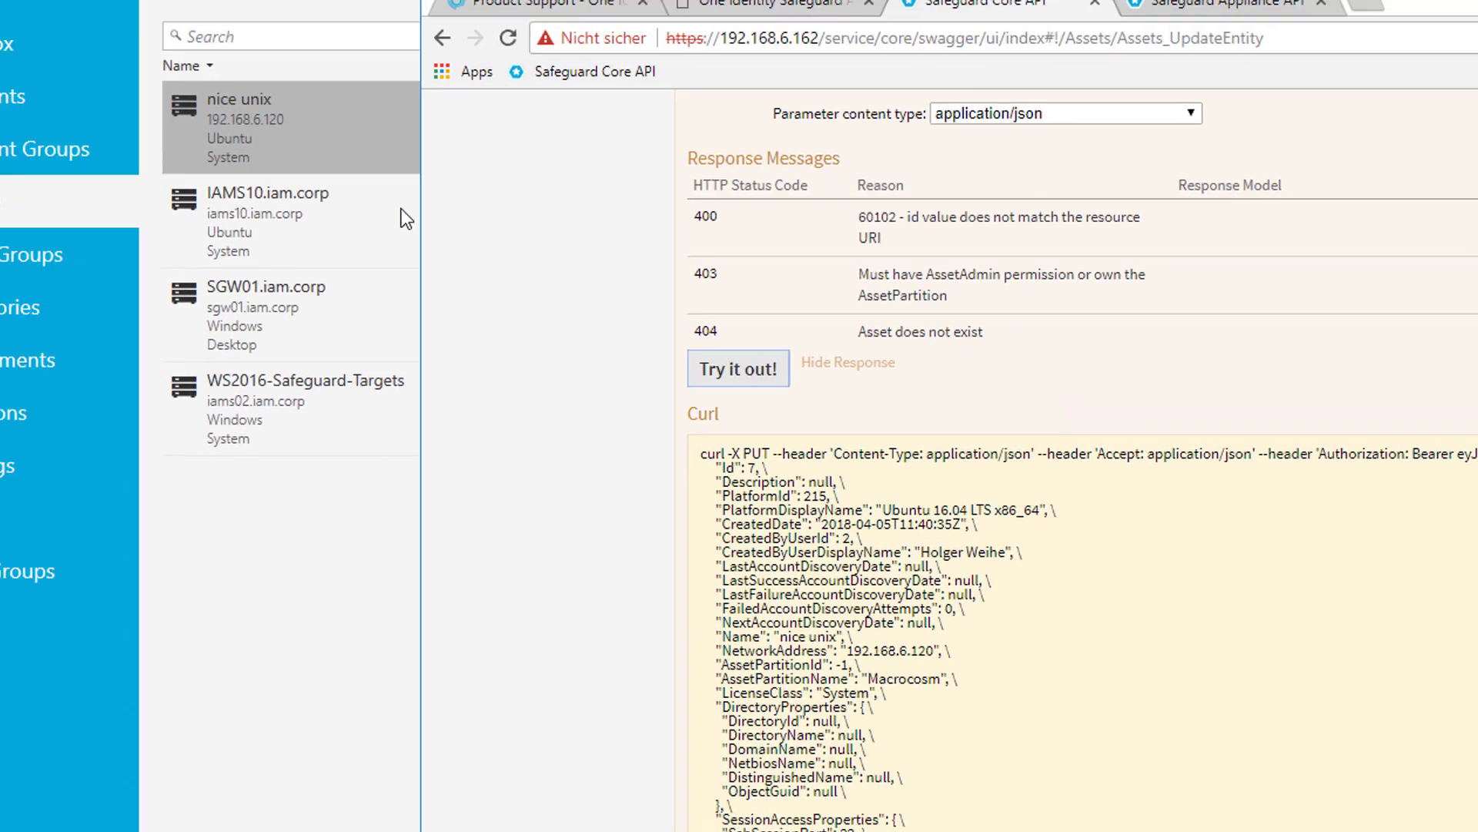